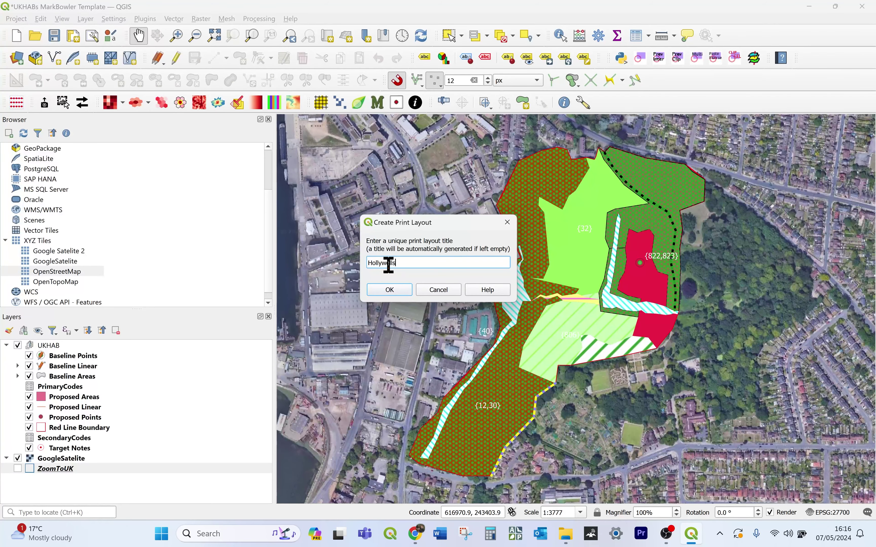
# Create the print layout titled Hollywells and add a map covering most of the page, leaving a blank strip along its right side.
pyautogui.press('Return')
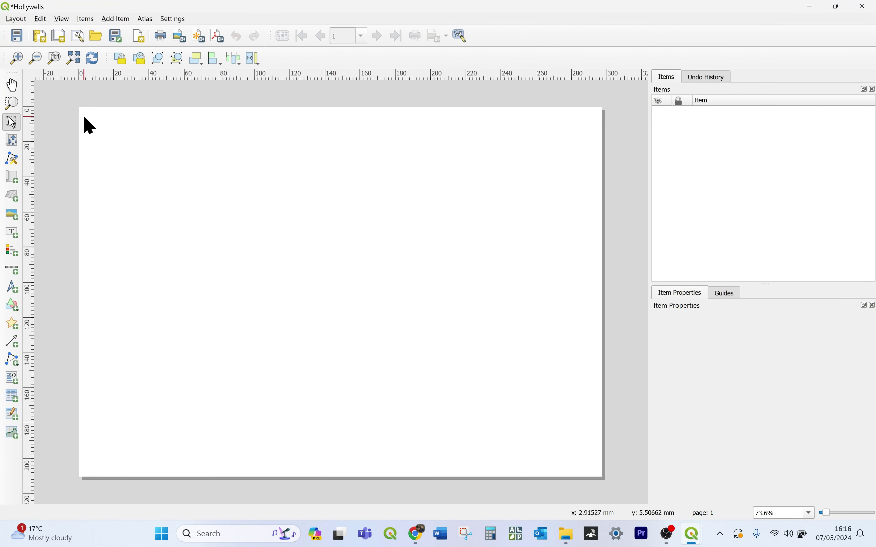
pyautogui.click(118, 19)
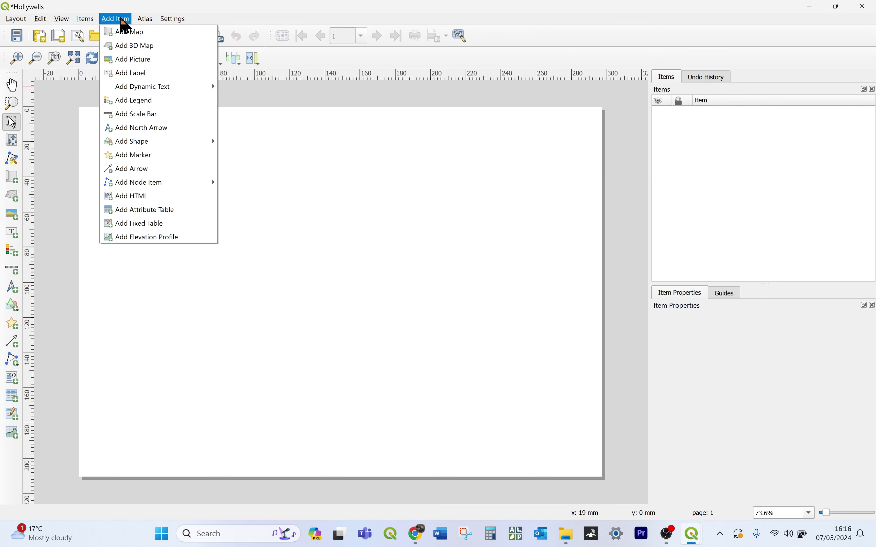
pyautogui.click(134, 33)
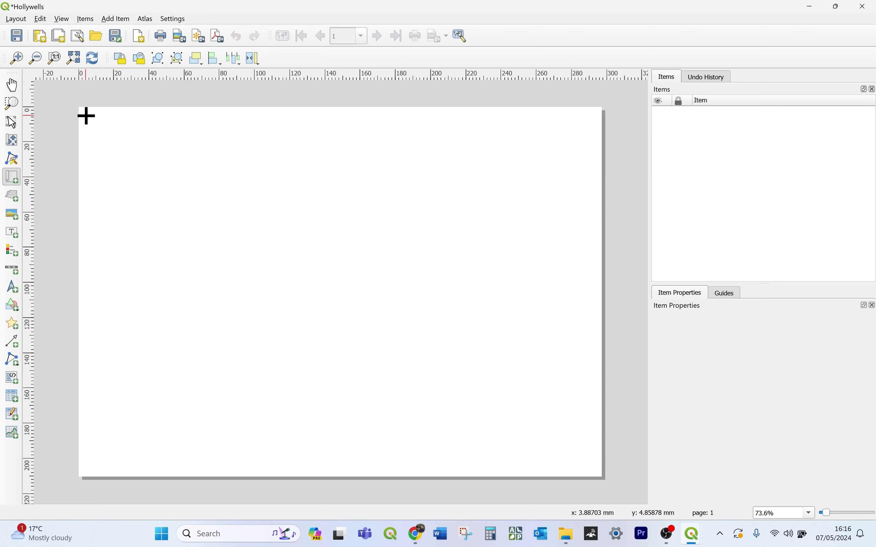
pyautogui.moveTo(87, 116); pyautogui.dragTo(497, 467)
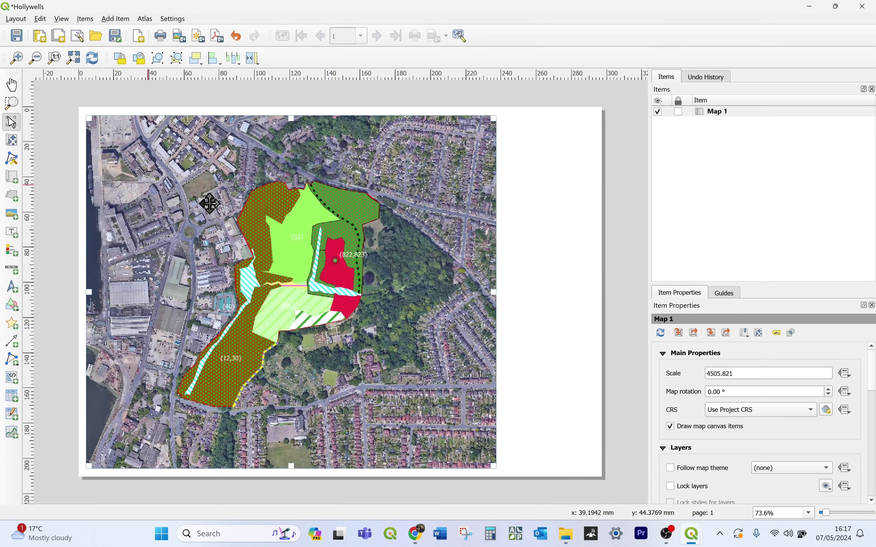
# Set the scale of the layout map to 4000.
pyautogui.click(12, 141)
pyautogui.scroll(1, 307, 276)
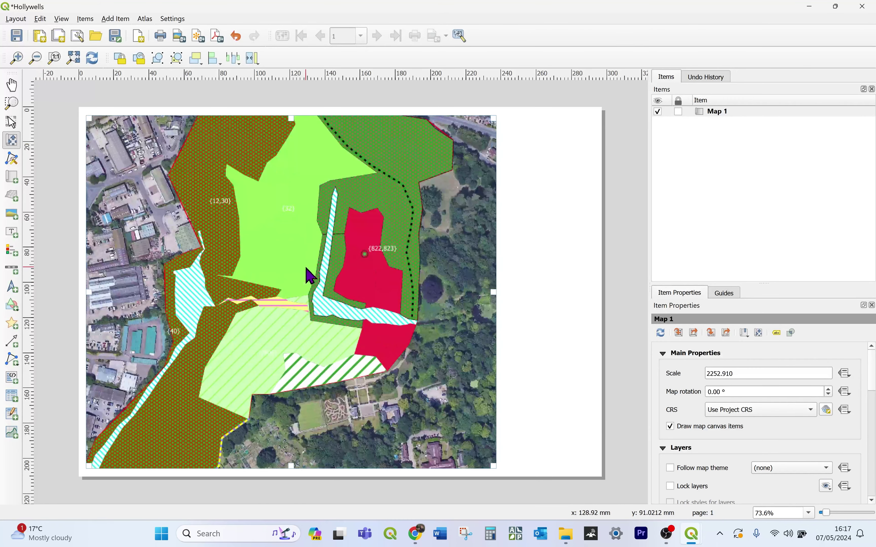
pyautogui.scroll(-1, 307, 275)
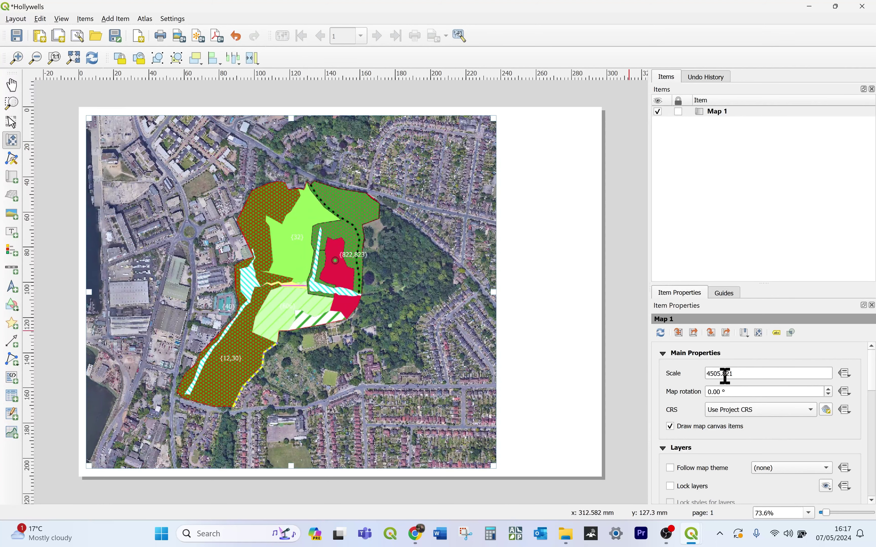
pyautogui.doubleClick(711, 373)
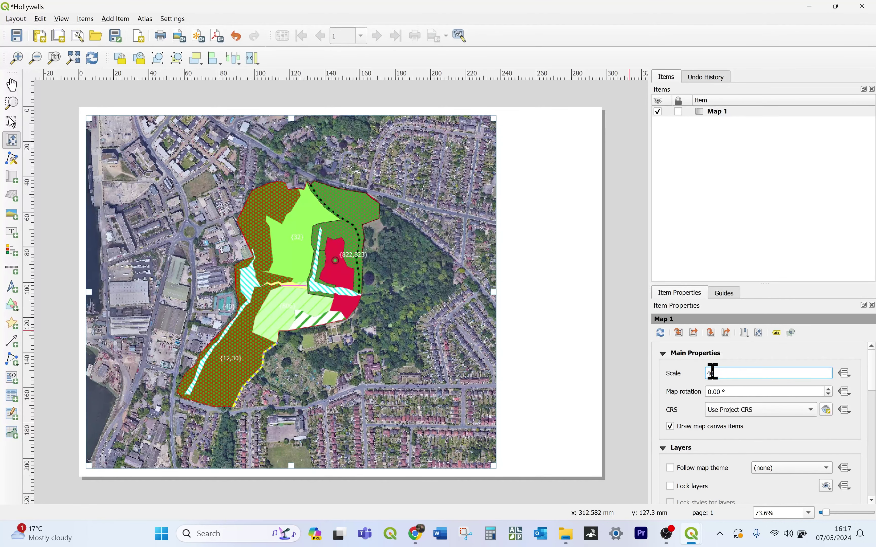
pyautogui.write('4000')
pyautogui.press('Return')
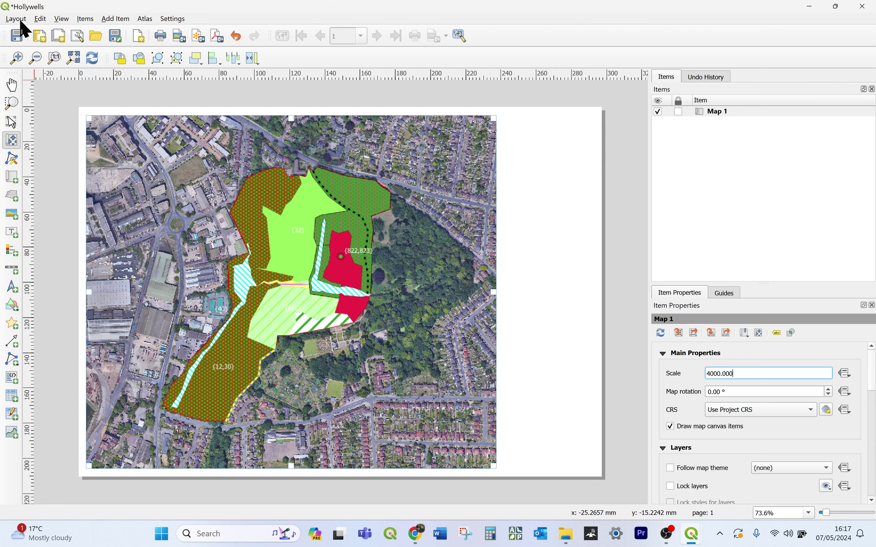
# Return to the main project window, add the OpenStreetMap tile layer and place it above GoogleSatelite in the layer order.
pyautogui.click(810, 11)
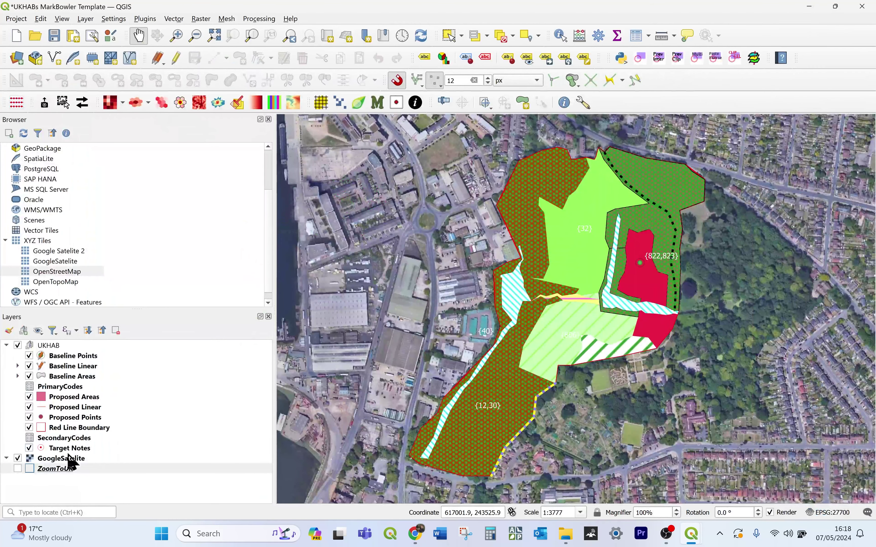
pyautogui.click(55, 272)
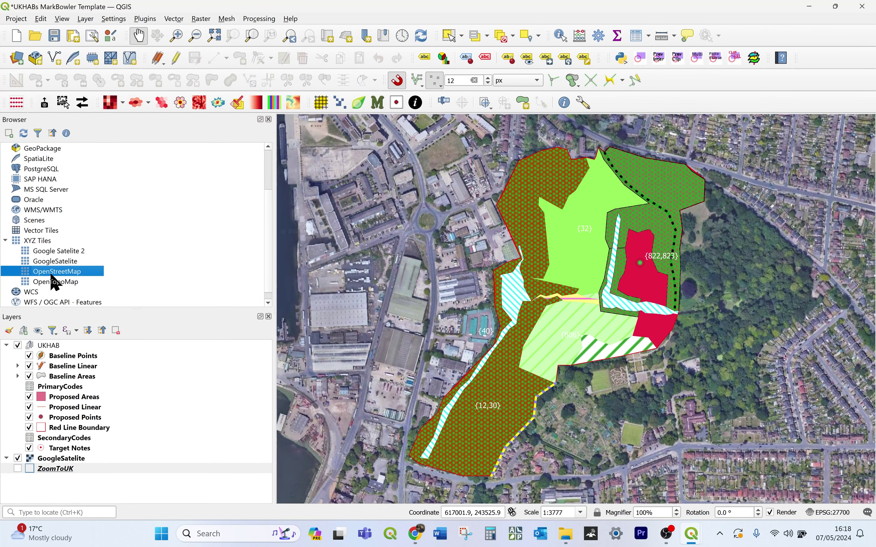
pyautogui.moveTo(49, 276); pyautogui.dragTo(357, 284)
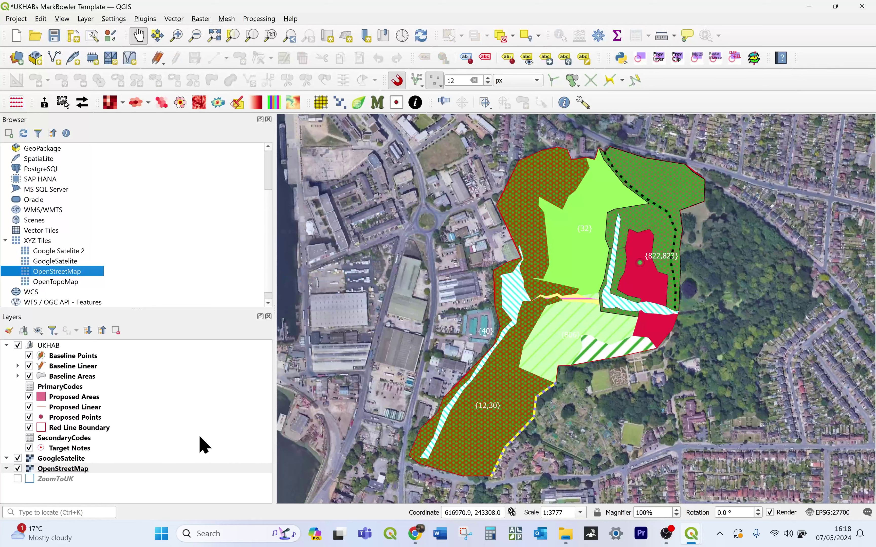
pyautogui.click(82, 470)
pyautogui.moveTo(89, 467); pyautogui.dragTo(99, 453)
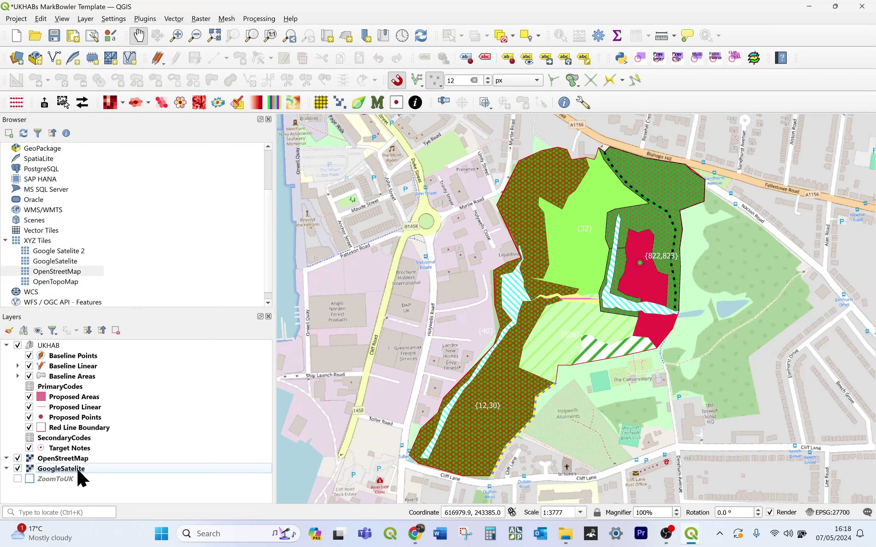
pyautogui.click(69, 471)
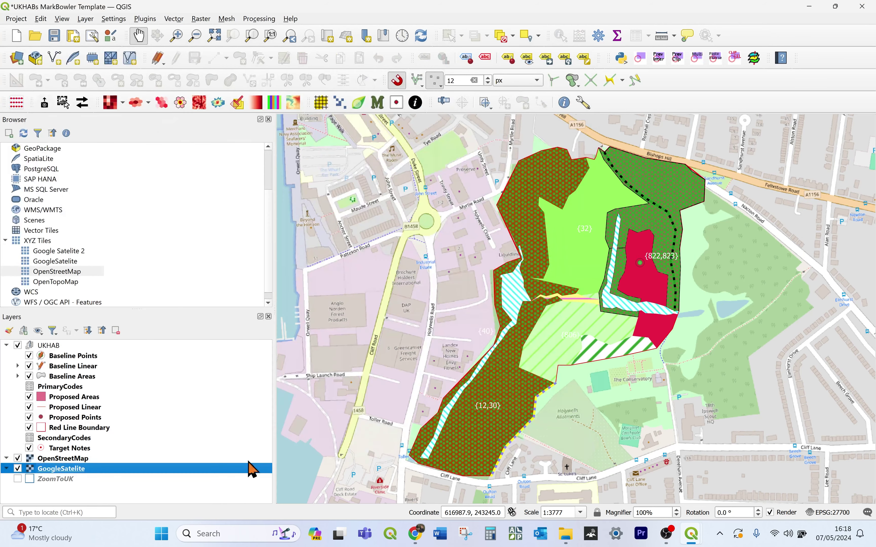
# Render the OpenStreetMap layer in grayscale by luminosity and apply the change.
pyautogui.doubleClick(60, 459)
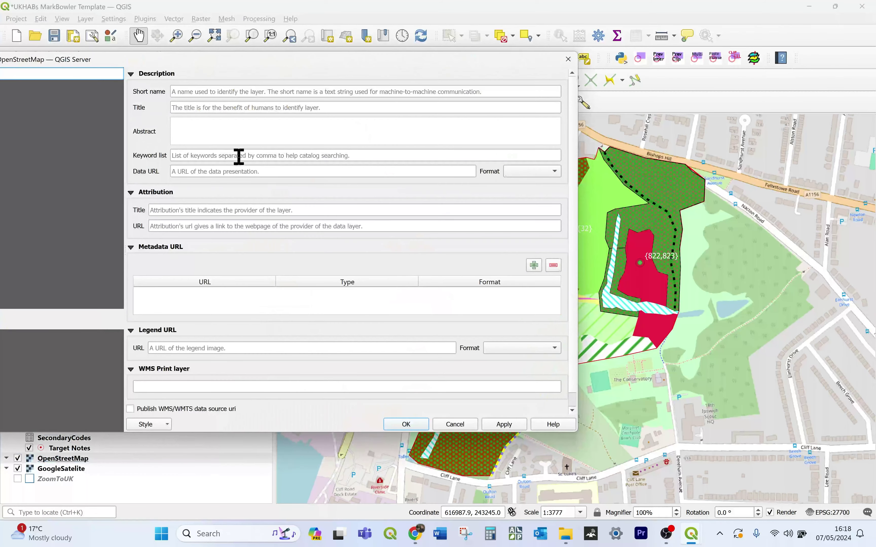
pyautogui.moveTo(166, 61); pyautogui.dragTo(340, 58)
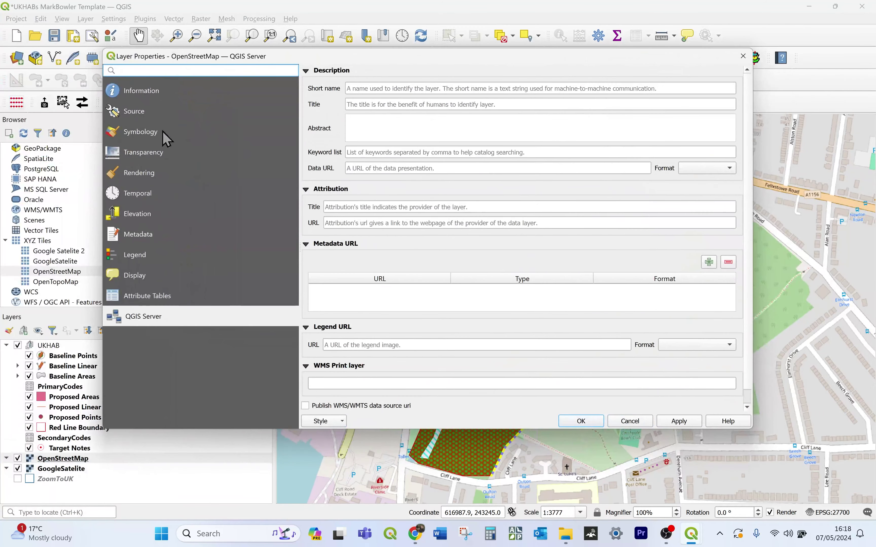
pyautogui.click(169, 134)
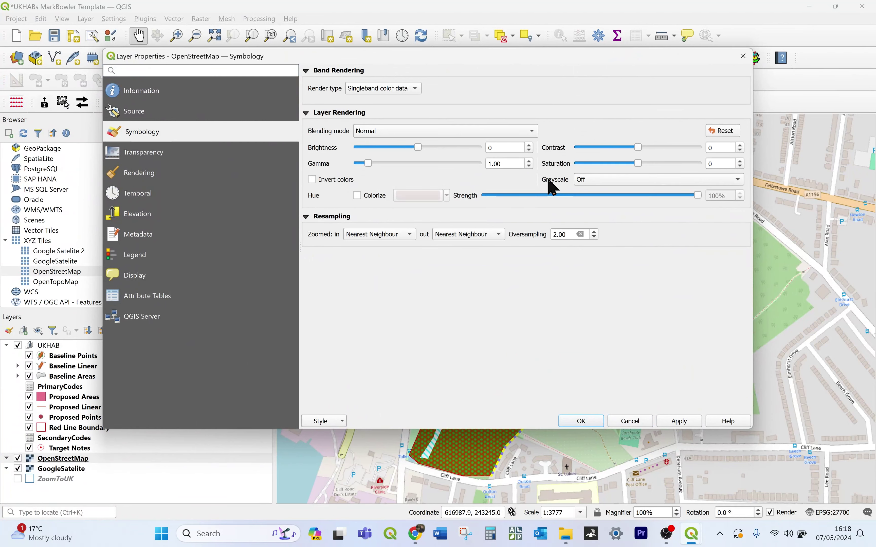
pyautogui.click(615, 183)
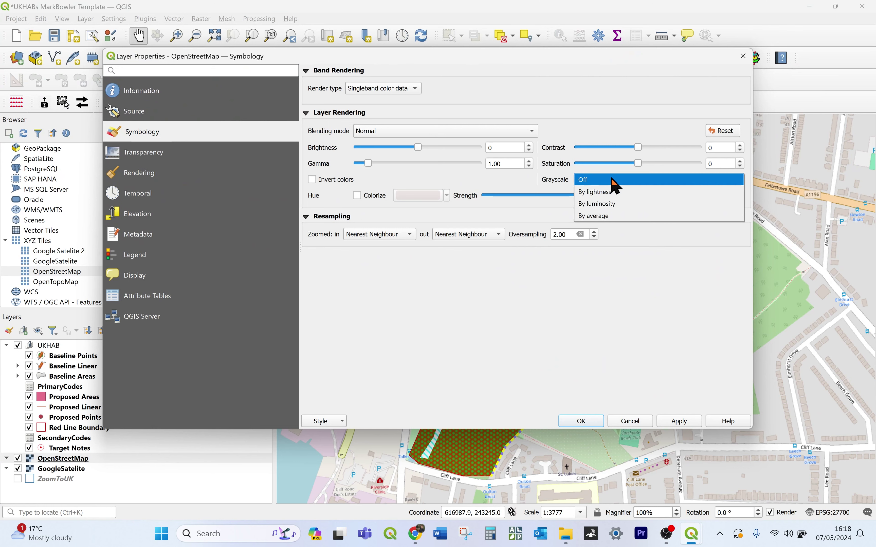
pyautogui.click(632, 192)
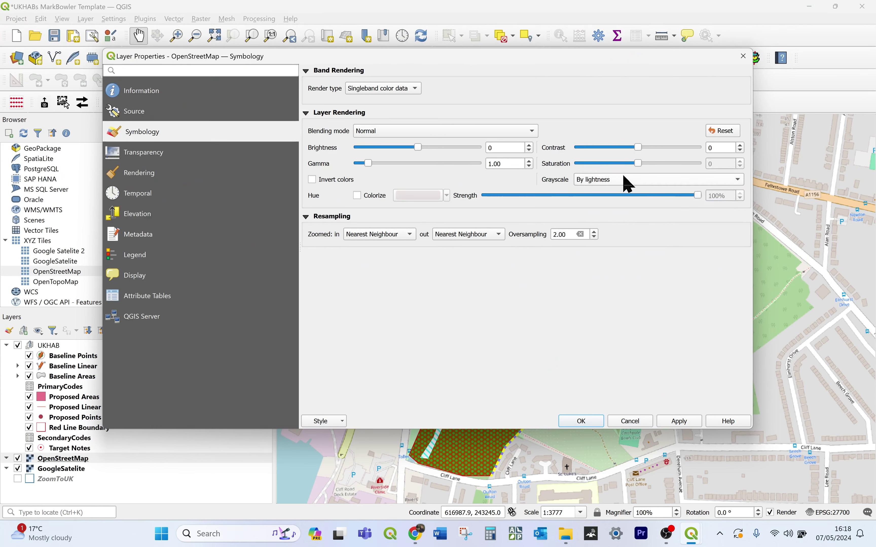
pyautogui.click(630, 185)
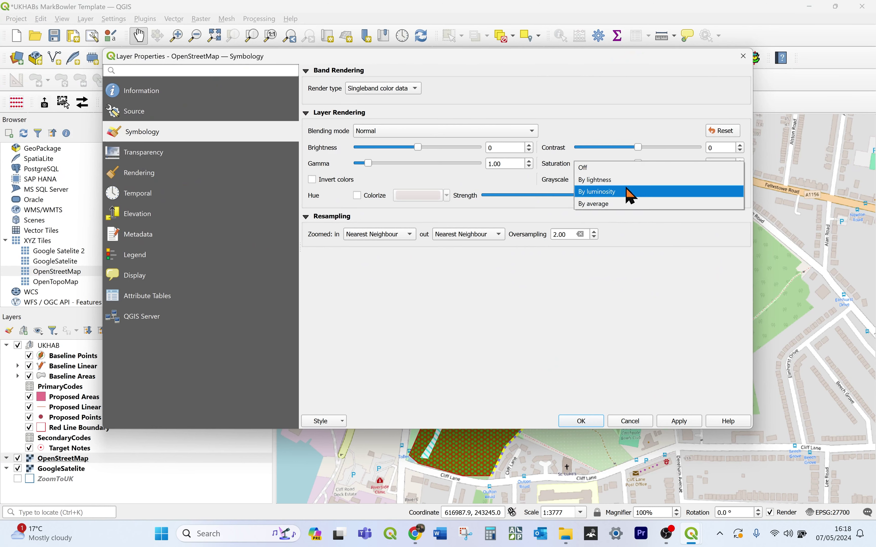
pyautogui.click(629, 194)
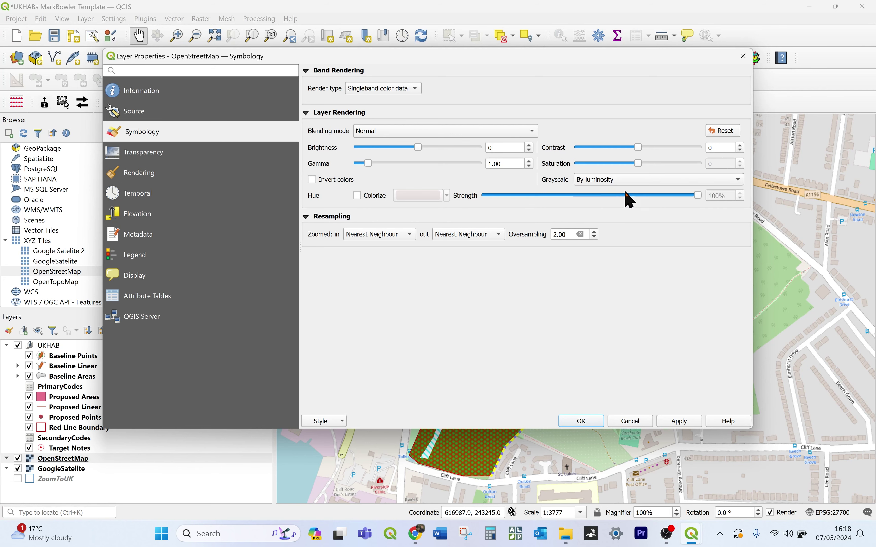
pyautogui.click(684, 427)
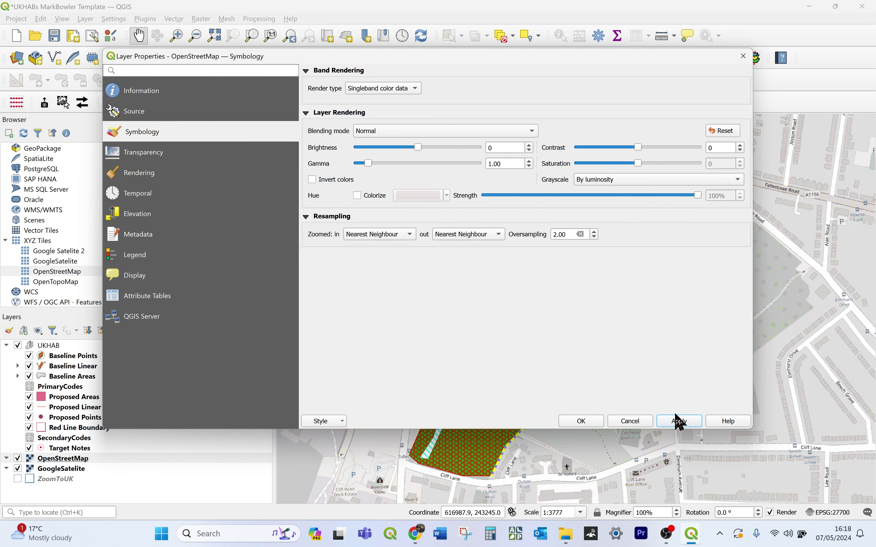
# Raise the OpenStreetMap layer's gamma to 1.88 and check the base map in the Hollywells print layout.
pyautogui.moveTo(571, 57); pyautogui.dragTo(572, 101)
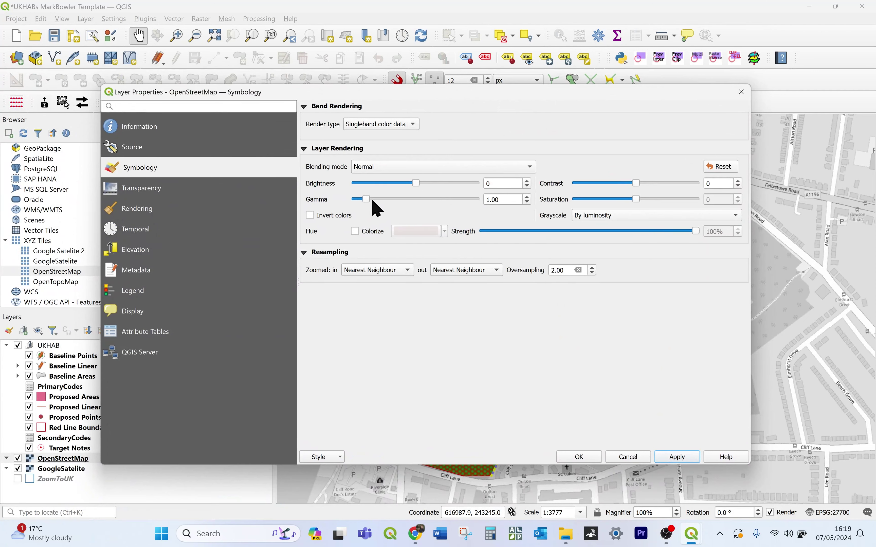
pyautogui.moveTo(369, 202); pyautogui.dragTo(381, 201)
pyautogui.click(677, 457)
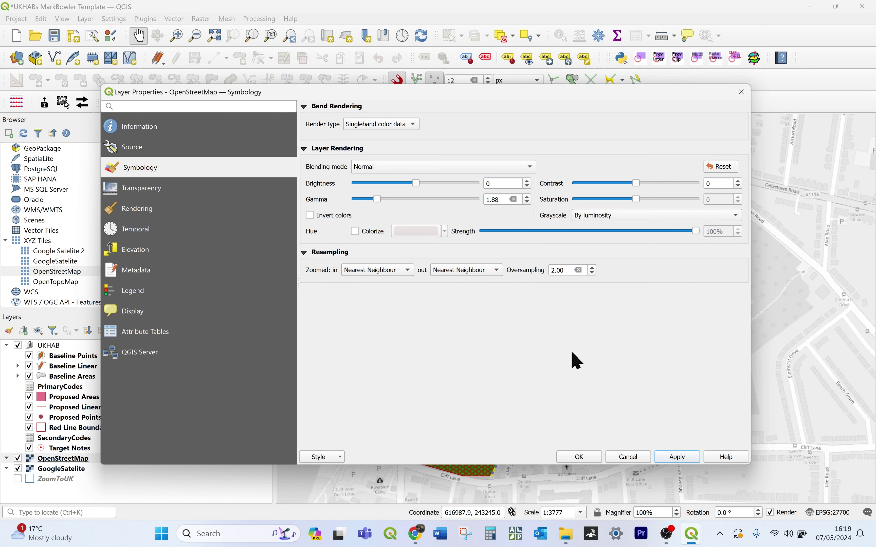
pyautogui.click(579, 457)
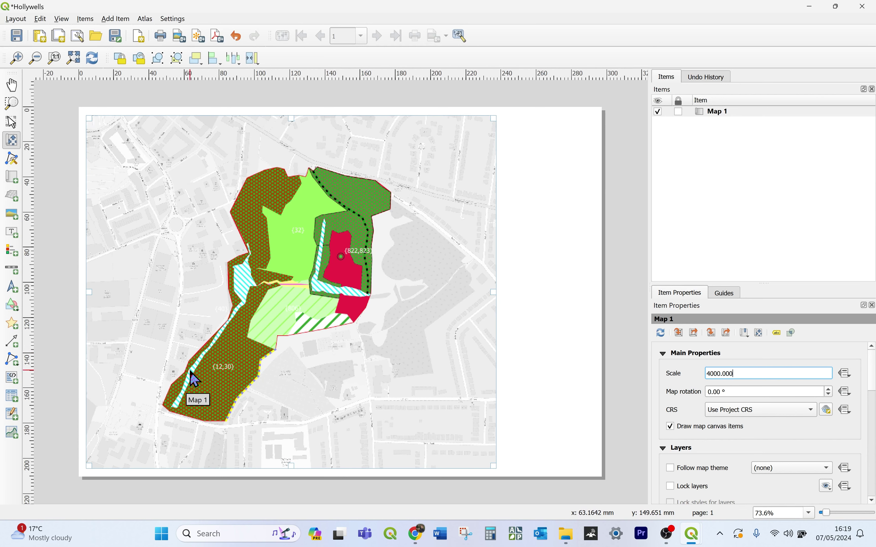
pyautogui.scroll(3, 246, 290)
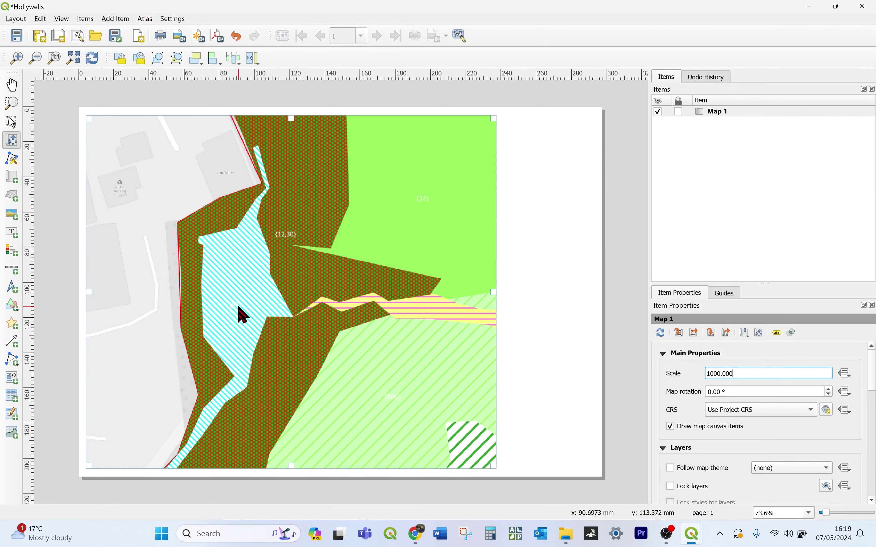
pyautogui.scroll(-2, 233, 328)
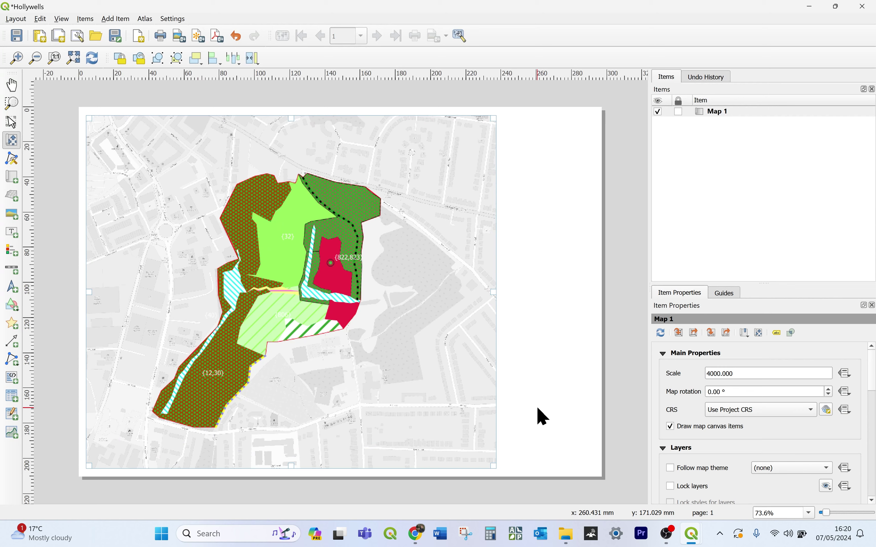
# In the main project window, set the Baseline Areas label placement to force the point inside the polygon.
pyautogui.click(807, 12)
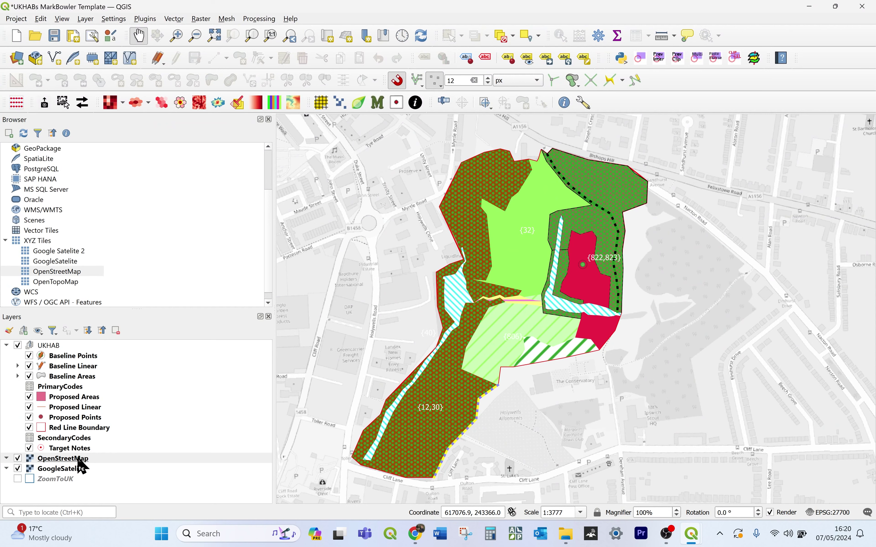
pyautogui.click(86, 379)
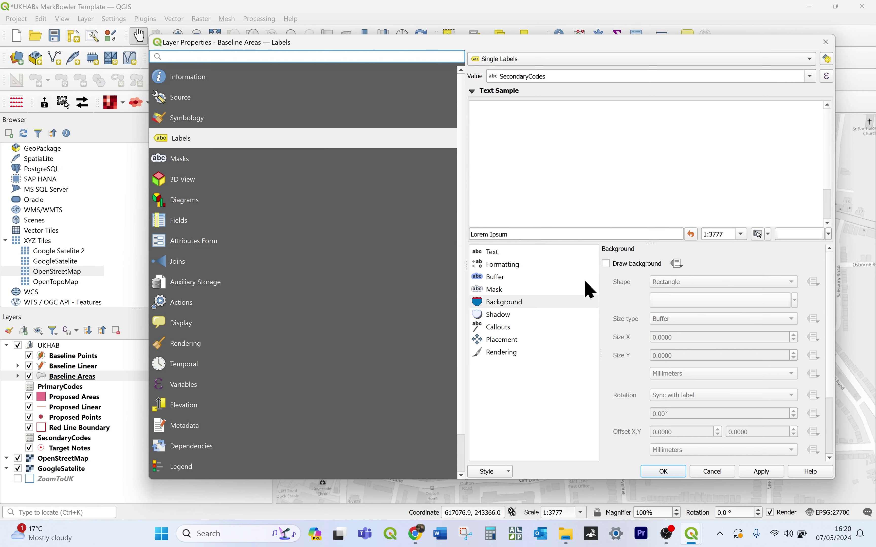
pyautogui.click(502, 339)
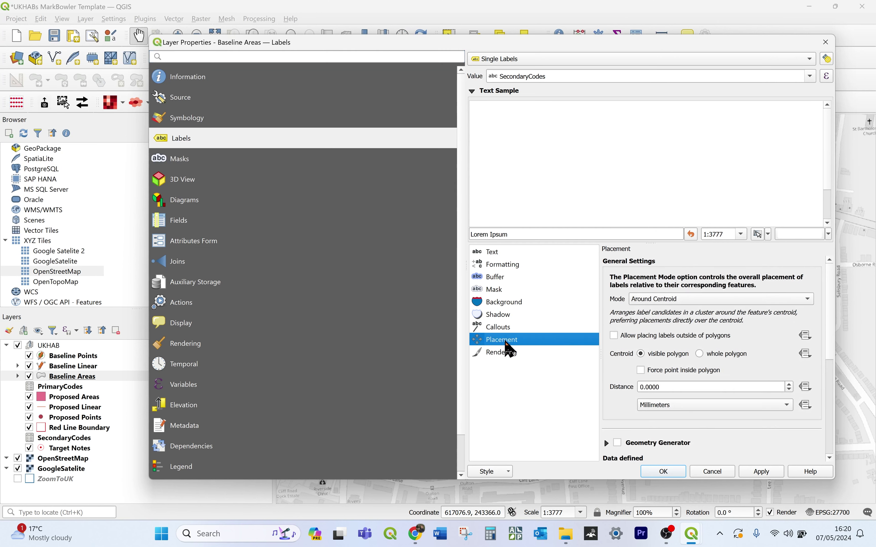
pyautogui.click(695, 305)
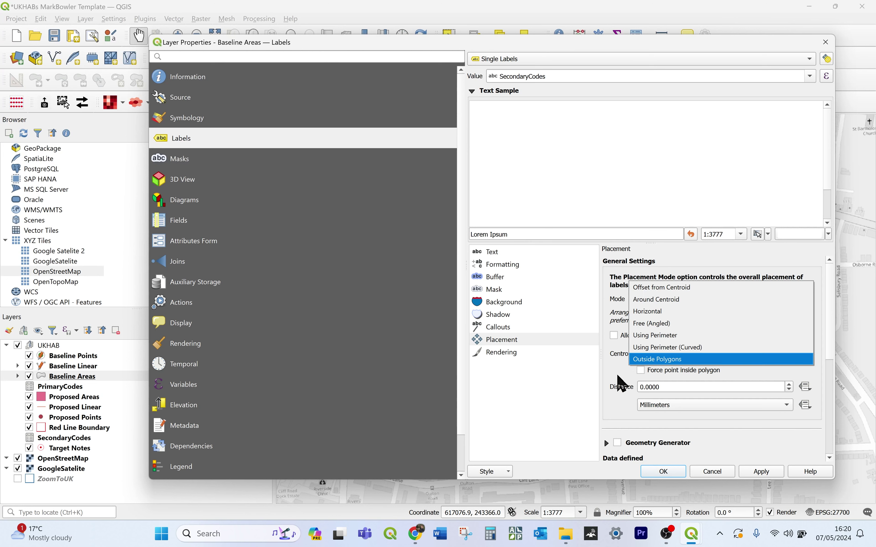
pyautogui.click(612, 386)
pyautogui.click(641, 371)
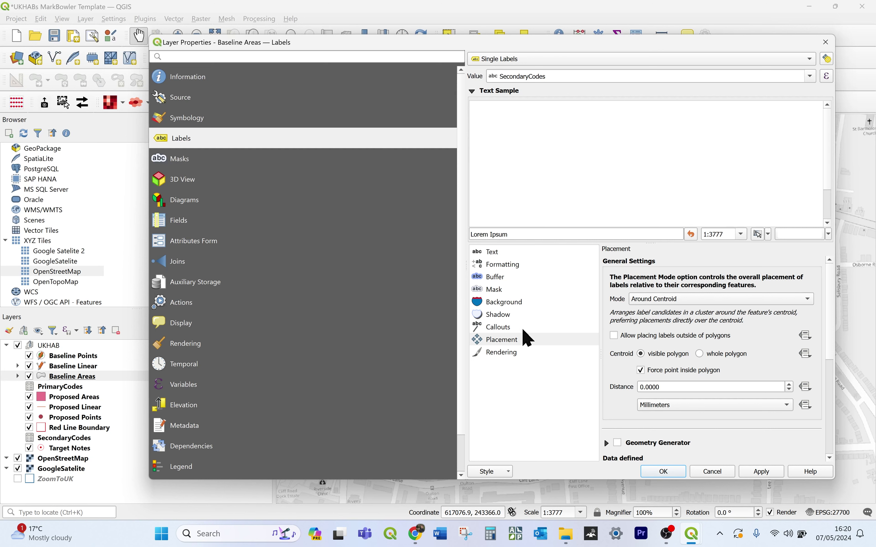
# Change the Baseline Areas label text color to black (#000000).
pyautogui.click(504, 251)
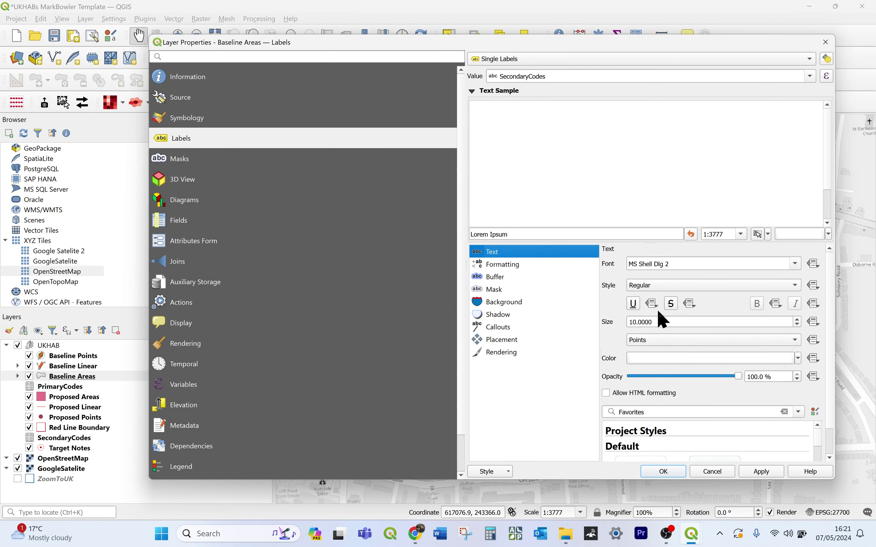
pyautogui.click(650, 359)
pyautogui.moveTo(702, 172); pyautogui.dragTo(650, 176)
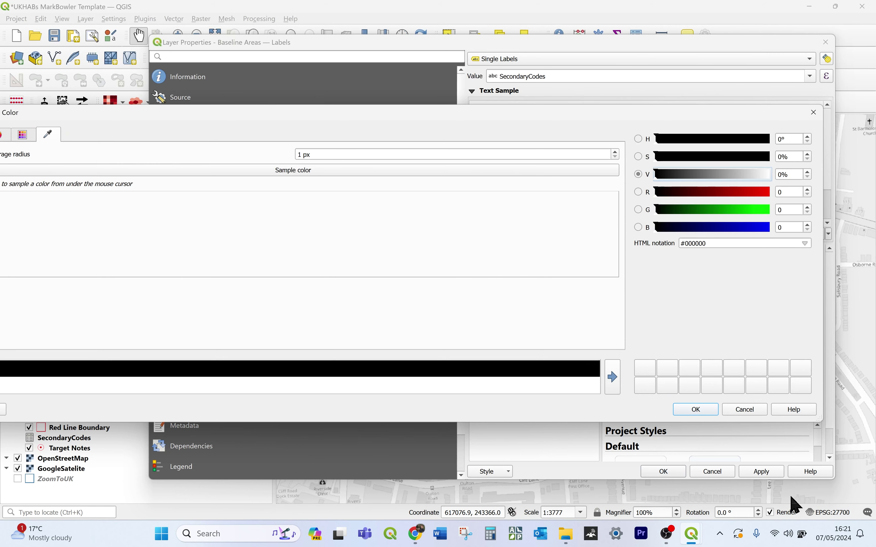
pyautogui.click(696, 411)
# Draw a white rectangular background behind the Baseline Areas labels and apply the change to the map.
pyautogui.click(530, 303)
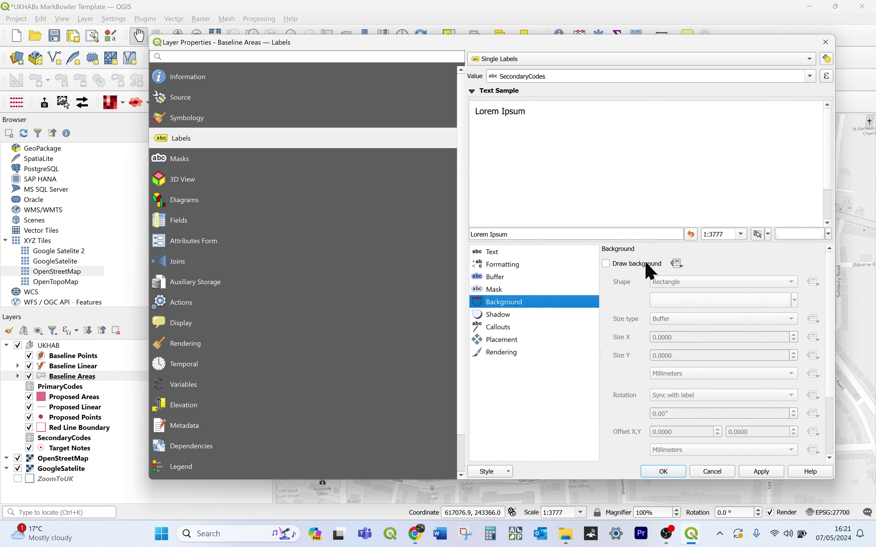
pyautogui.click(637, 264)
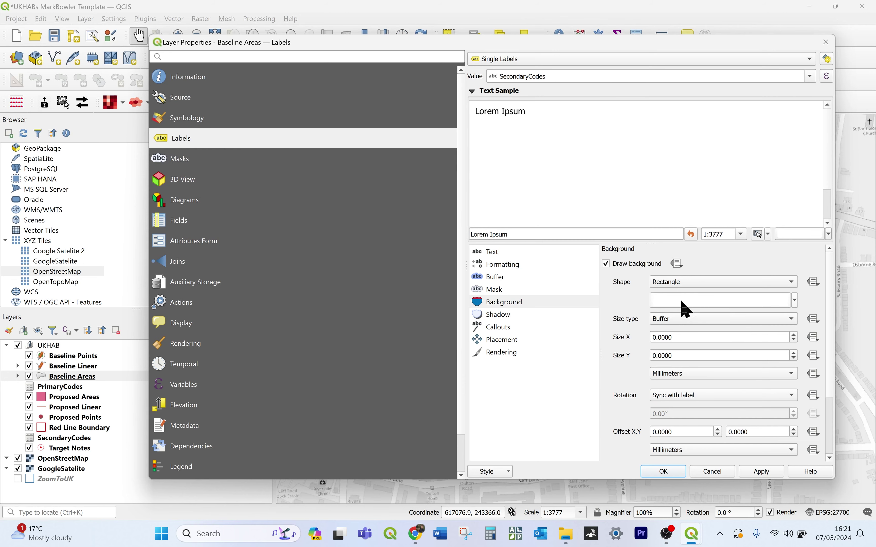
pyautogui.click(764, 472)
pyautogui.click(659, 473)
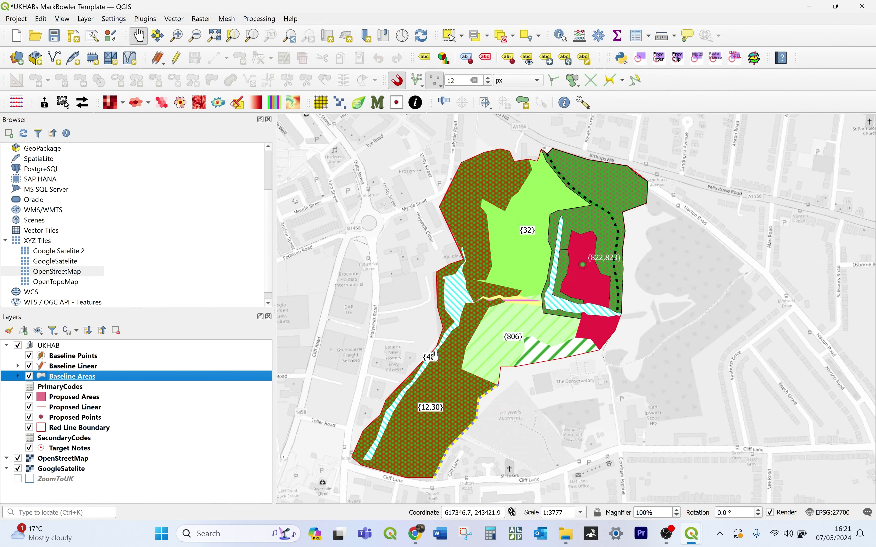
# Change the Baseline Areas label placement mode to Free (Angled) and apply it.
pyautogui.scroll(3, 438, 353)
pyautogui.scroll(-2, 438, 353)
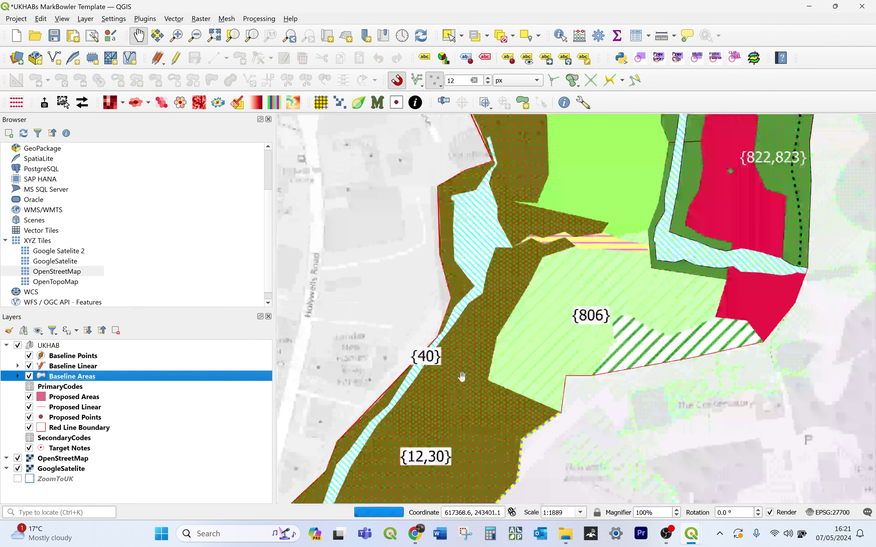
pyautogui.scroll(-1, 463, 377)
pyautogui.scroll(1, 433, 371)
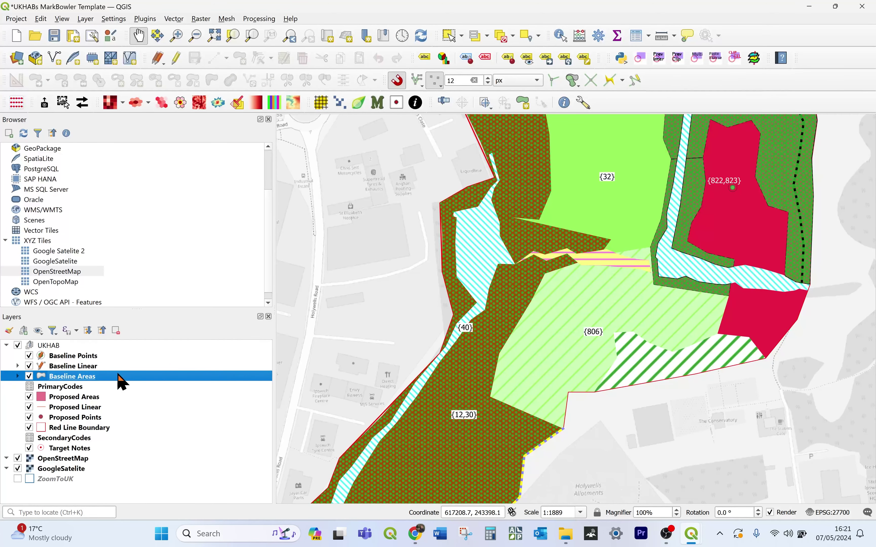
pyautogui.doubleClick(122, 381)
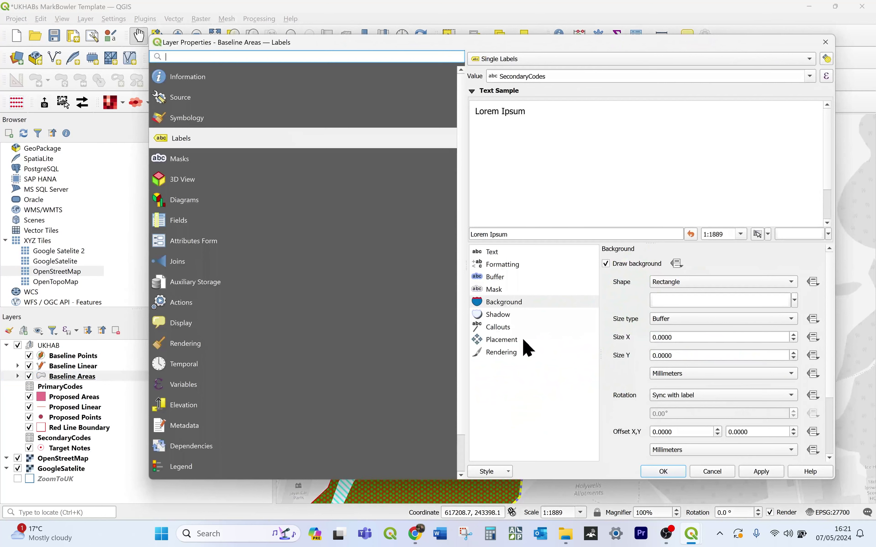
pyautogui.click(501, 339)
pyautogui.click(720, 308)
pyautogui.click(725, 323)
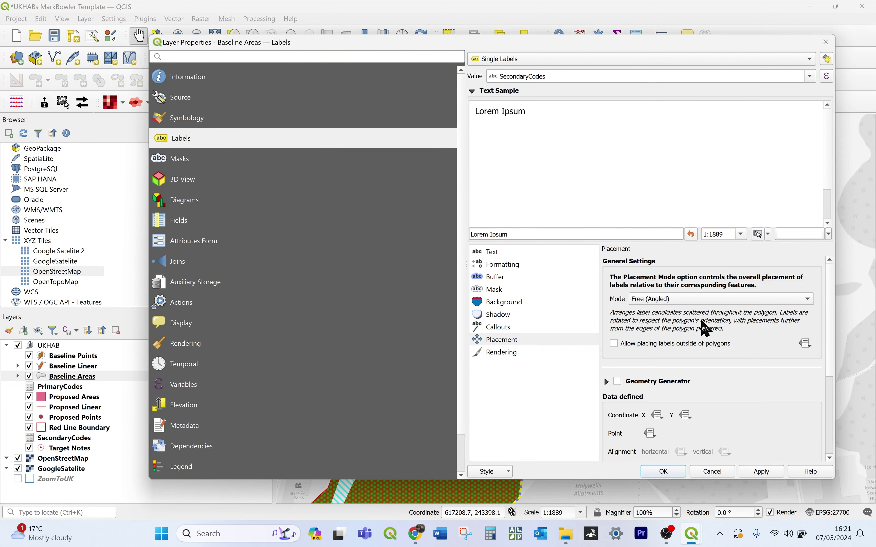
pyautogui.click(710, 299)
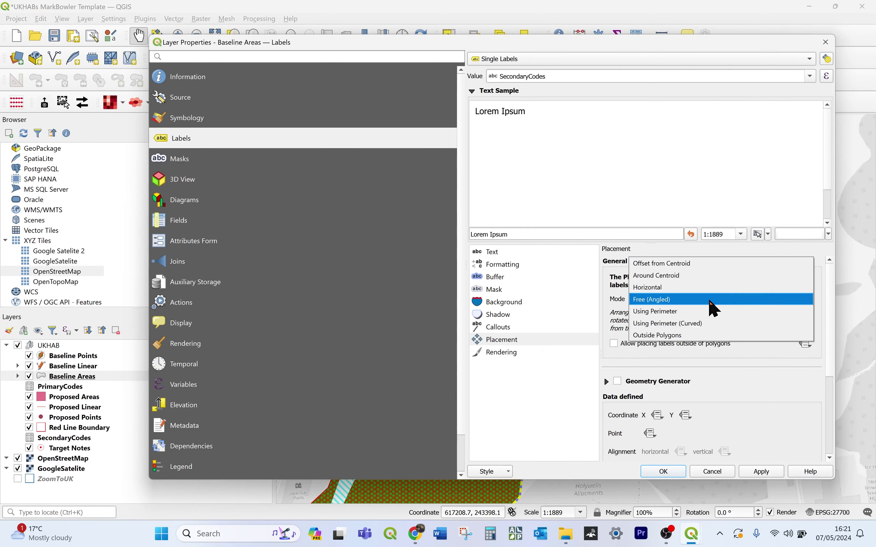
pyautogui.click(760, 471)
pyautogui.click(664, 472)
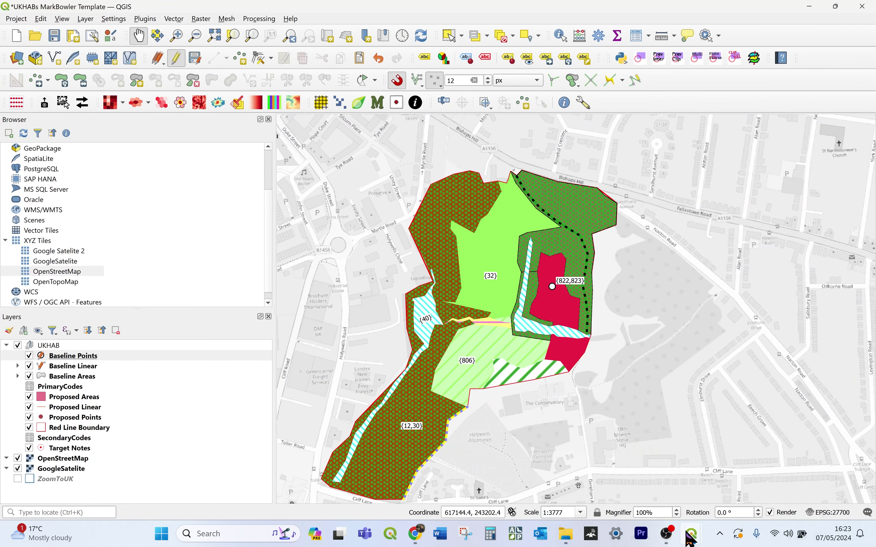
# In the Hollywells print layout, add a legend in the blank page area beside the map.
pyautogui.moveTo(691, 530)
pyautogui.click(748, 507)
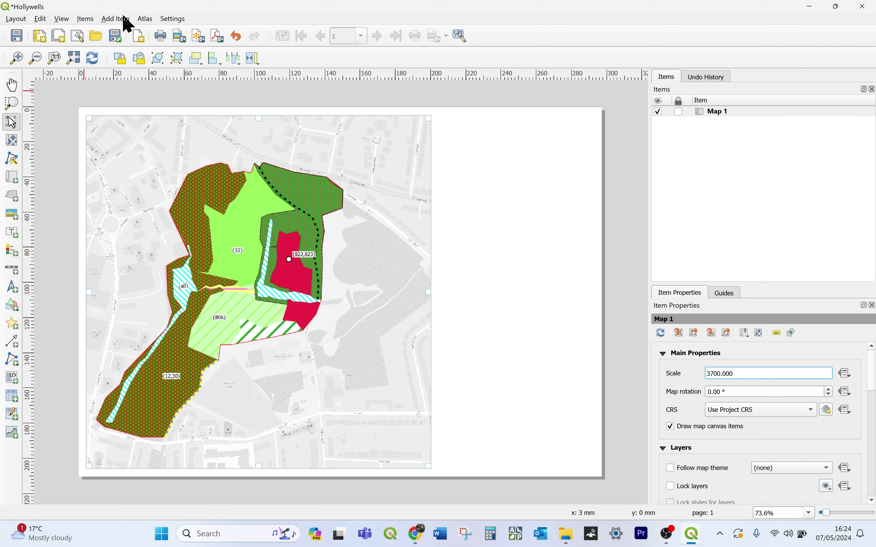
pyautogui.click(125, 18)
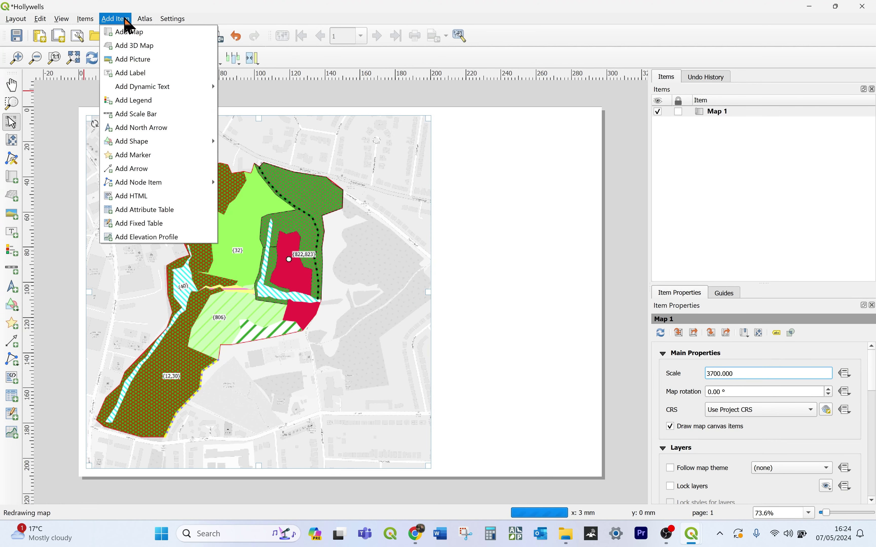
pyautogui.click(173, 100)
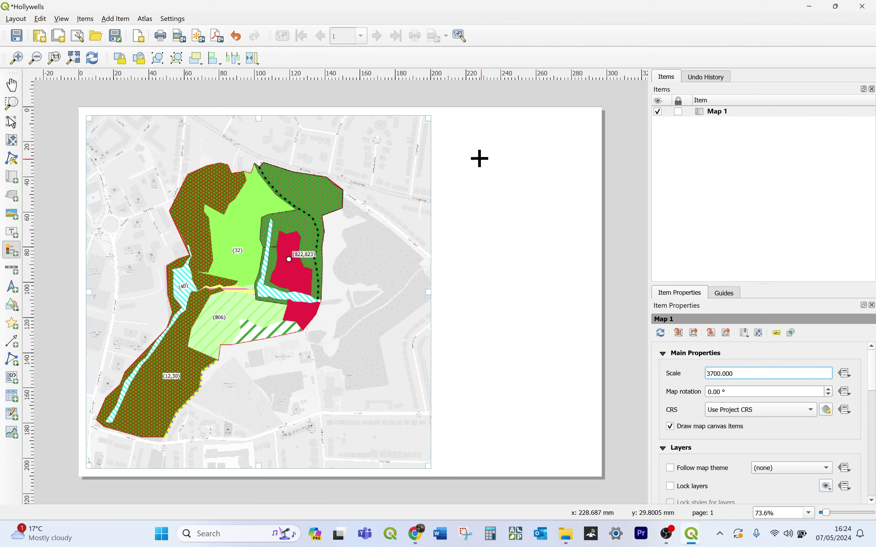
pyautogui.moveTo(440, 119); pyautogui.dragTo(595, 469)
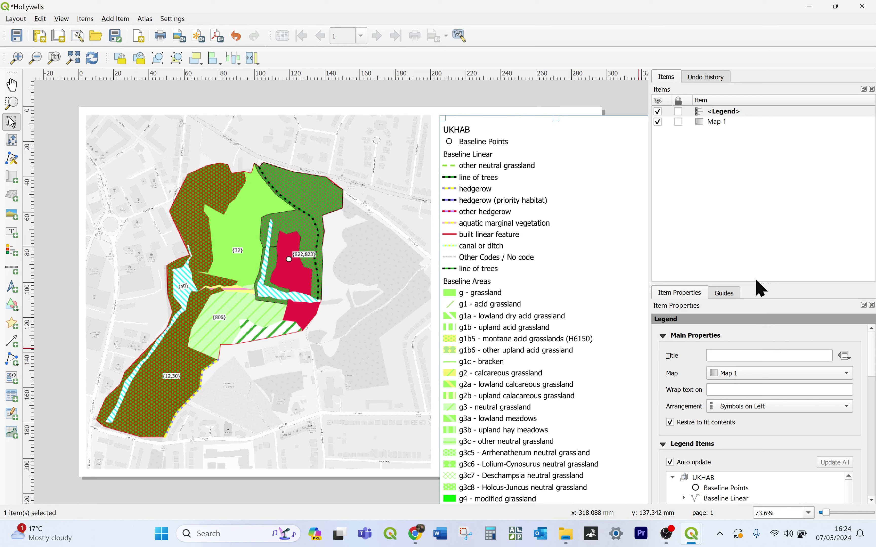
# Turn off the legend's auto update and restrict it to items inside linked maps only.
pyautogui.moveTo(761, 284); pyautogui.dragTo(762, 162)
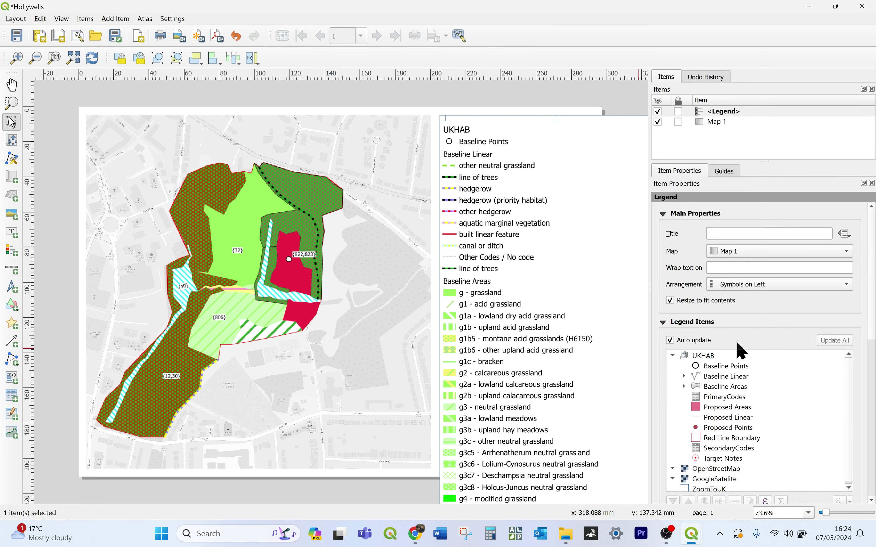
pyautogui.scroll(-1, 722, 344)
pyautogui.click(691, 305)
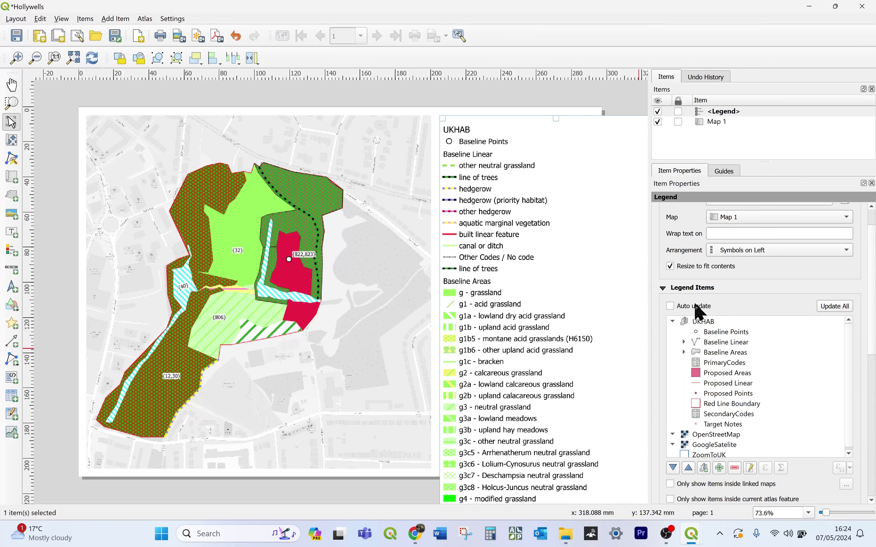
pyautogui.scroll(-1, 699, 312)
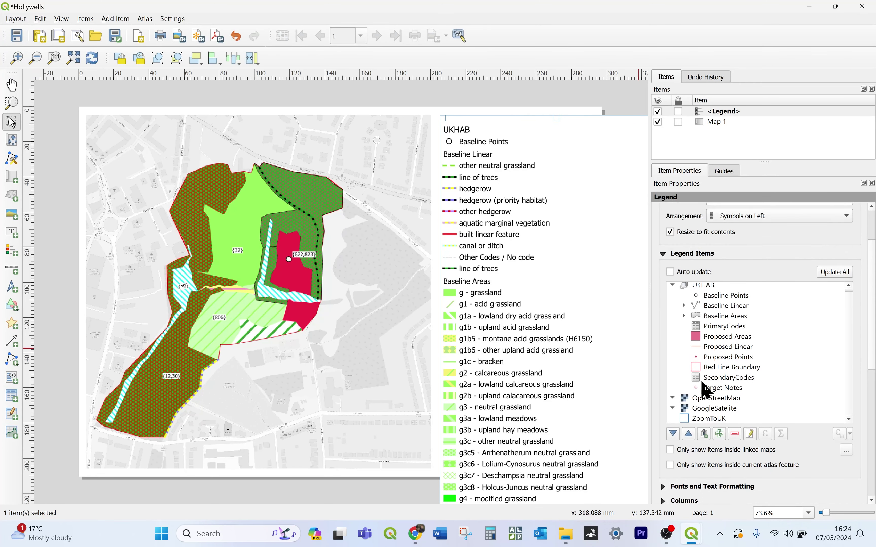
pyautogui.scroll(-2, 706, 397)
pyautogui.scroll(1, 705, 397)
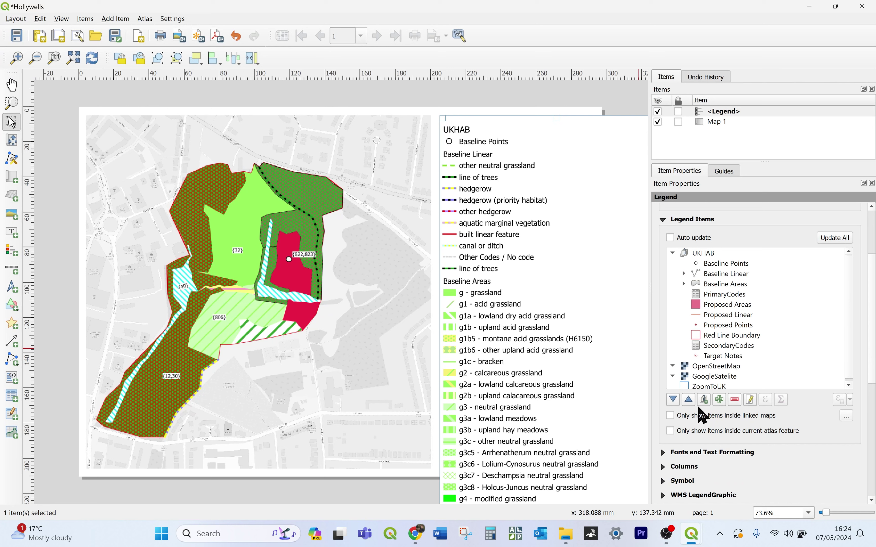
pyautogui.scroll(-1, 703, 416)
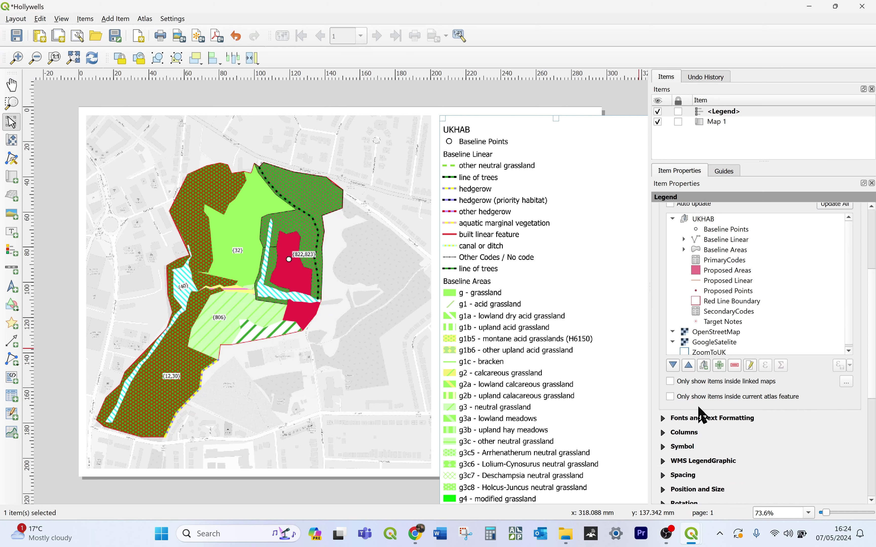
pyautogui.click(670, 382)
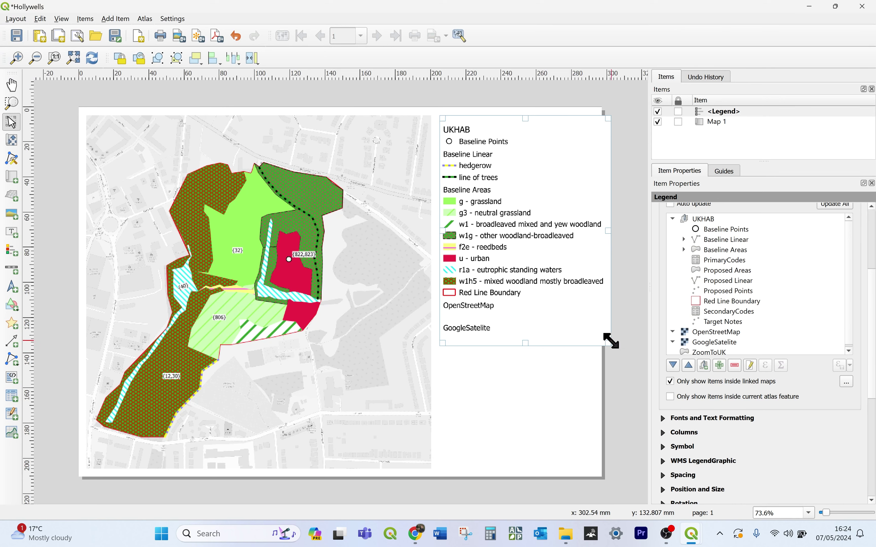
# Adjust the legend box to fit within the page width and turn on a frame around the map.
pyautogui.moveTo(608, 341); pyautogui.dragTo(581, 351)
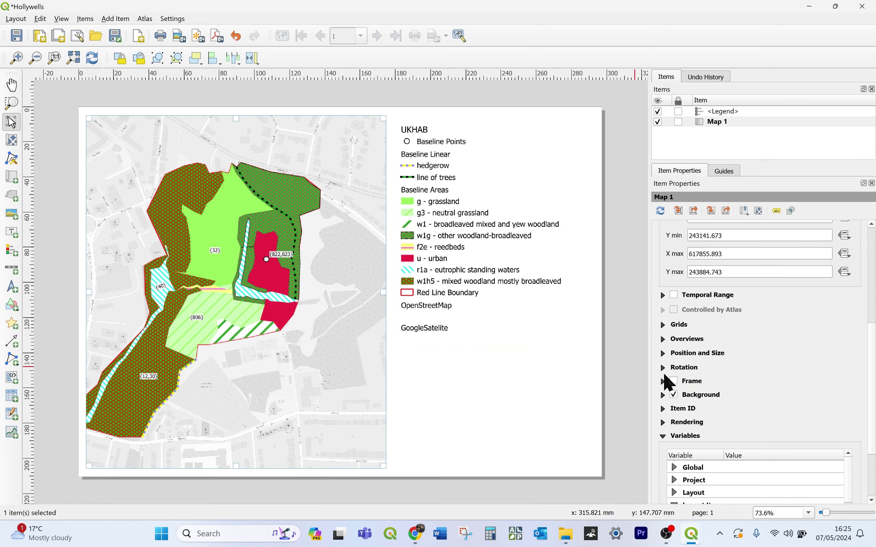
pyautogui.click(674, 381)
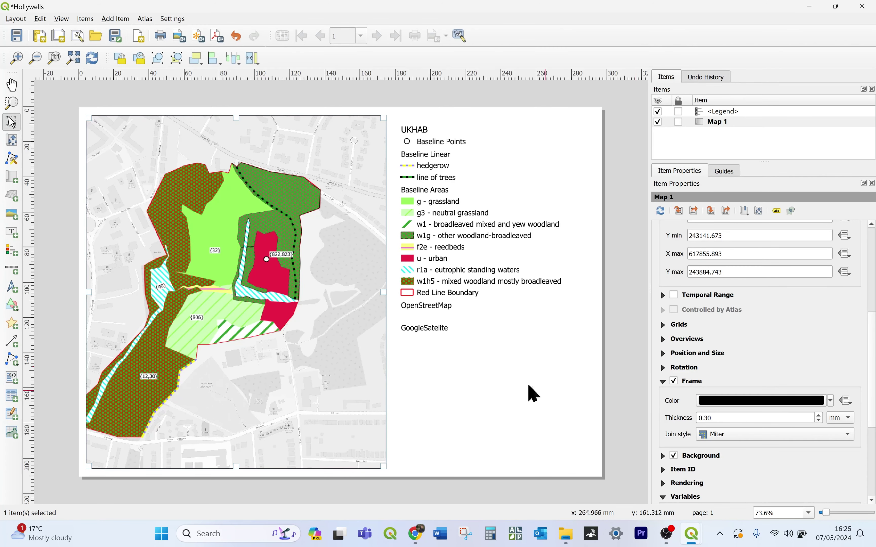
# Remove the OpenStreetMap, GoogleSatelite and ZoomToUK entries from the legend.
pyautogui.click(490, 291)
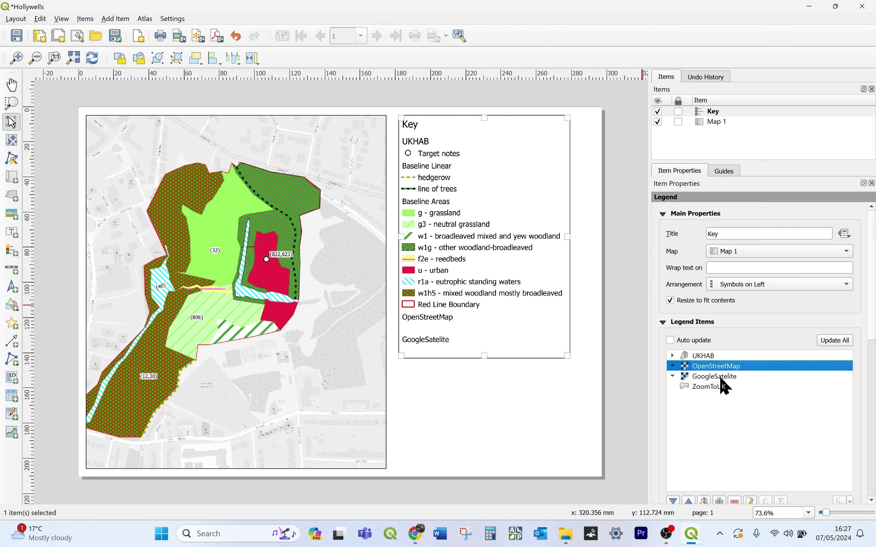
pyautogui.keyDown('shift'); pyautogui.click(716, 388); pyautogui.keyUp('shift')
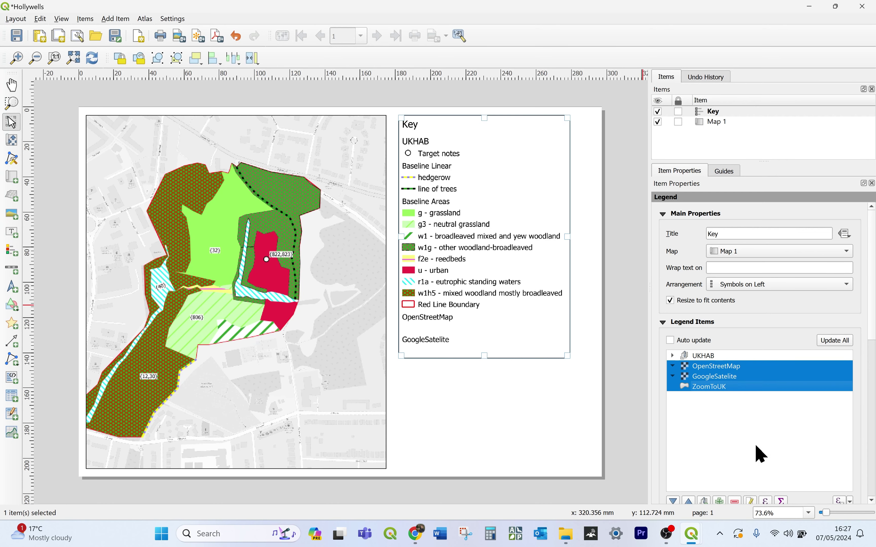
pyautogui.scroll(-1, 754, 458)
pyautogui.click(734, 467)
# Set the UKHAB group heading in the legend to Hidden.
pyautogui.rightClick(697, 354)
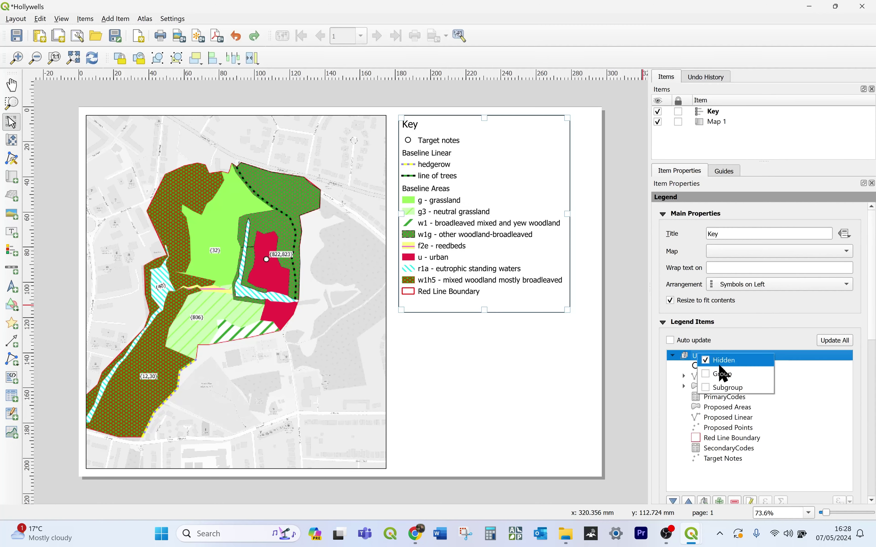
pyautogui.click(719, 369)
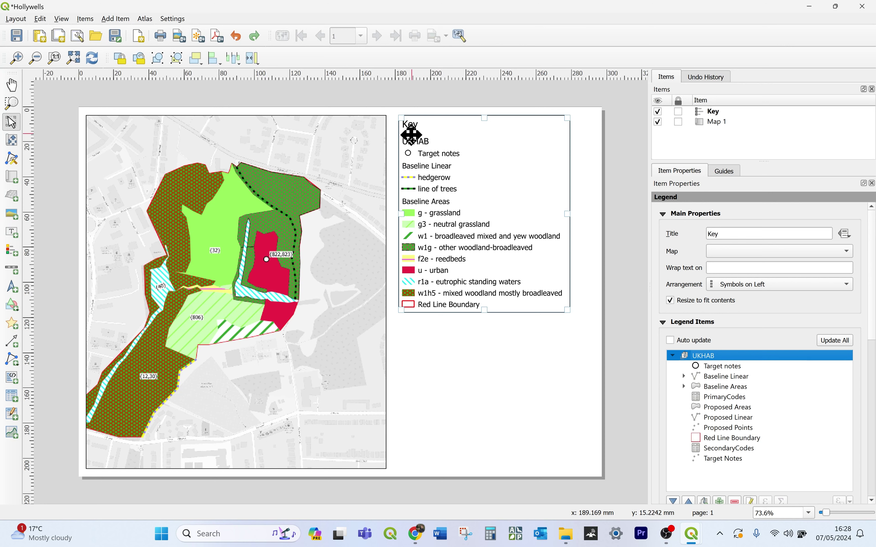
pyautogui.rightClick(698, 355)
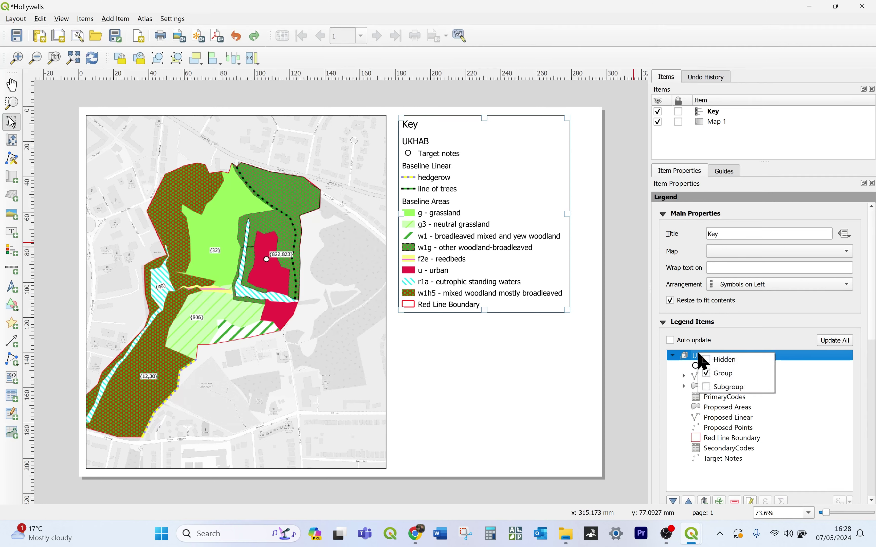
pyautogui.click(692, 354)
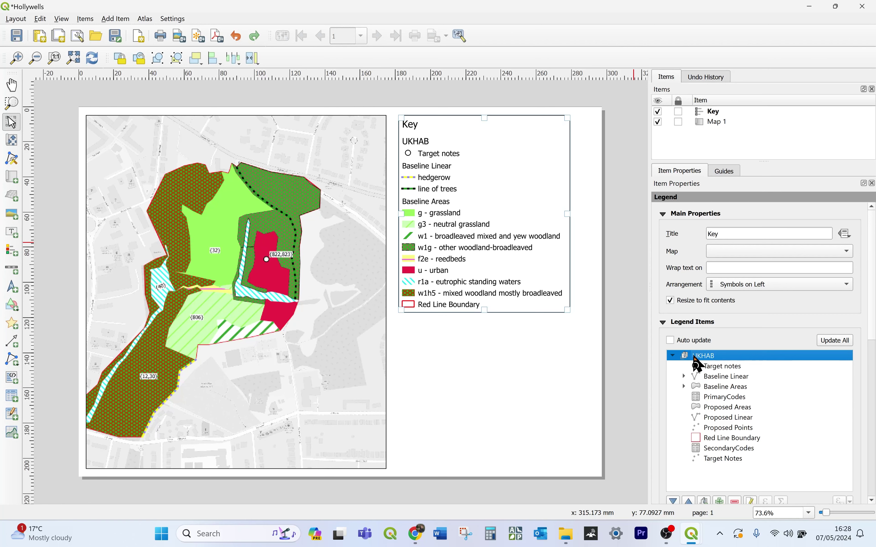
pyautogui.rightClick(707, 356)
pyautogui.click(718, 362)
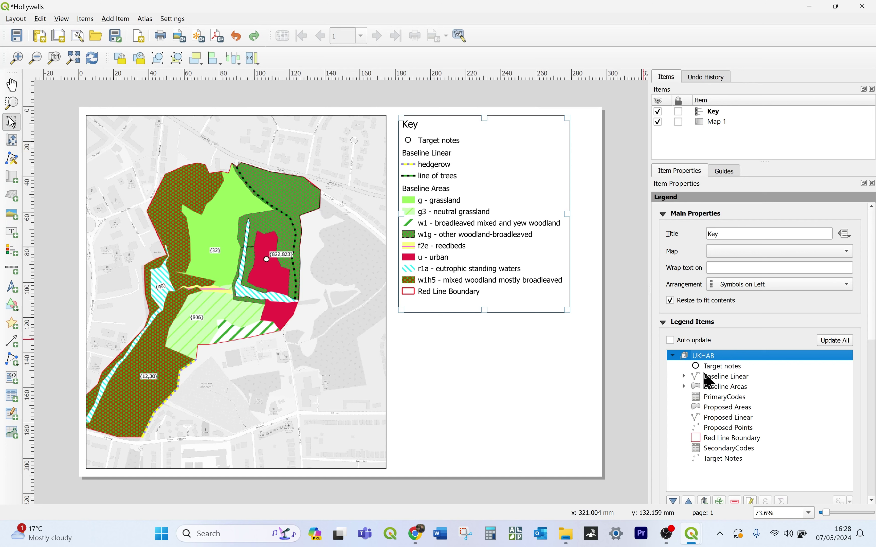
# Hide the Baseline Linear and Baseline Areas subgroup headings in the legend while keeping their habitat entries.
pyautogui.click(683, 376)
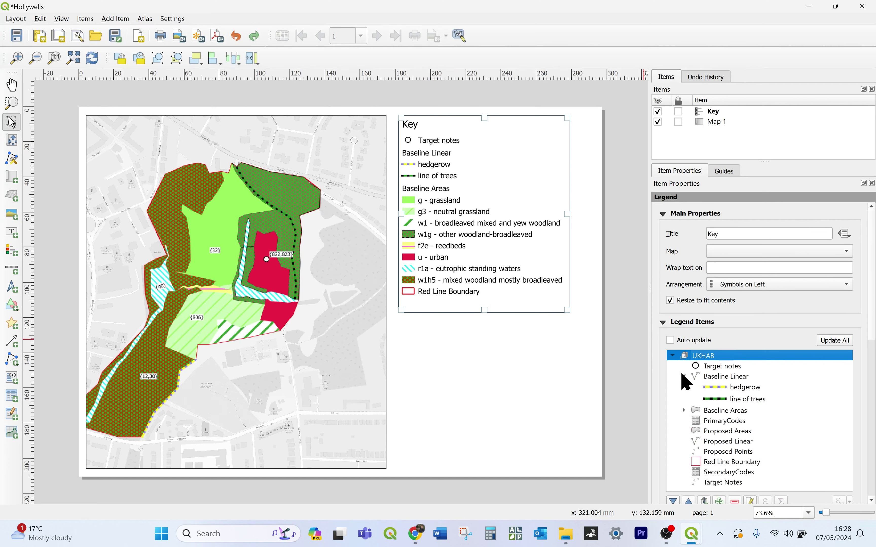
pyautogui.click(684, 377)
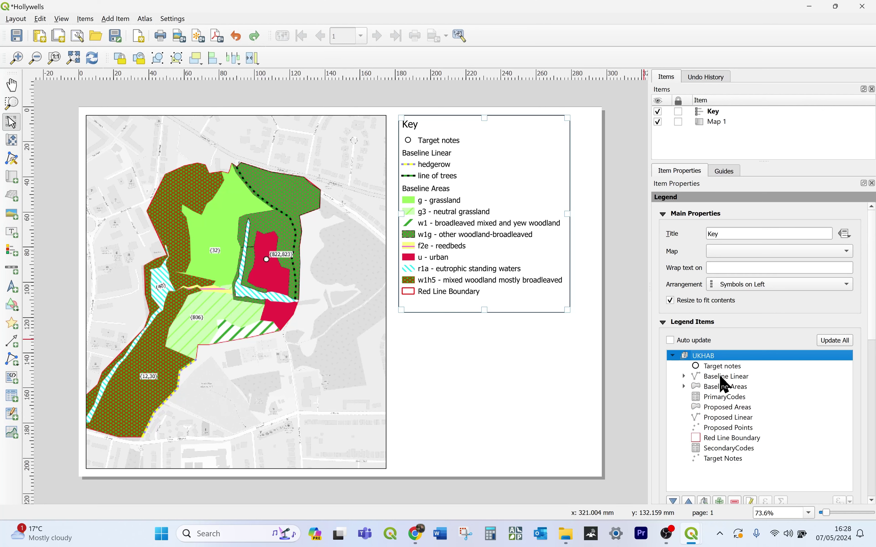
pyautogui.rightClick(710, 375)
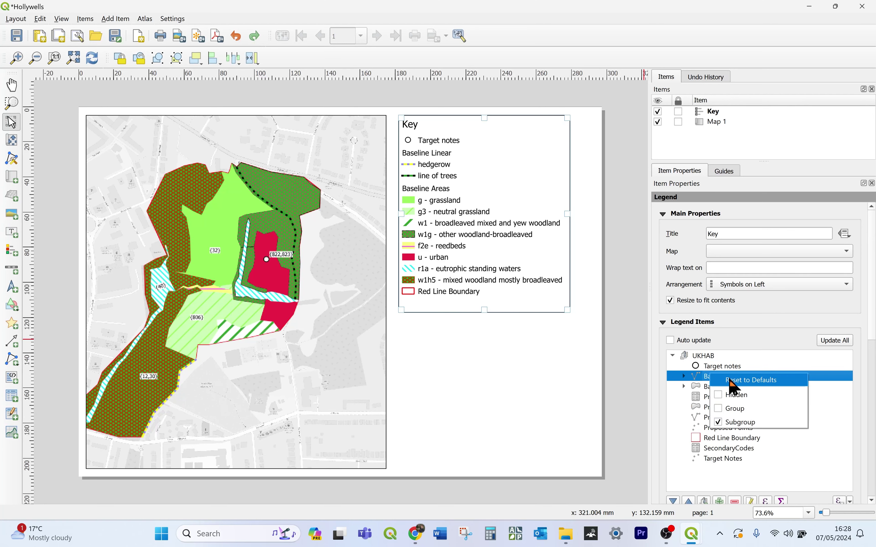
pyautogui.click(734, 395)
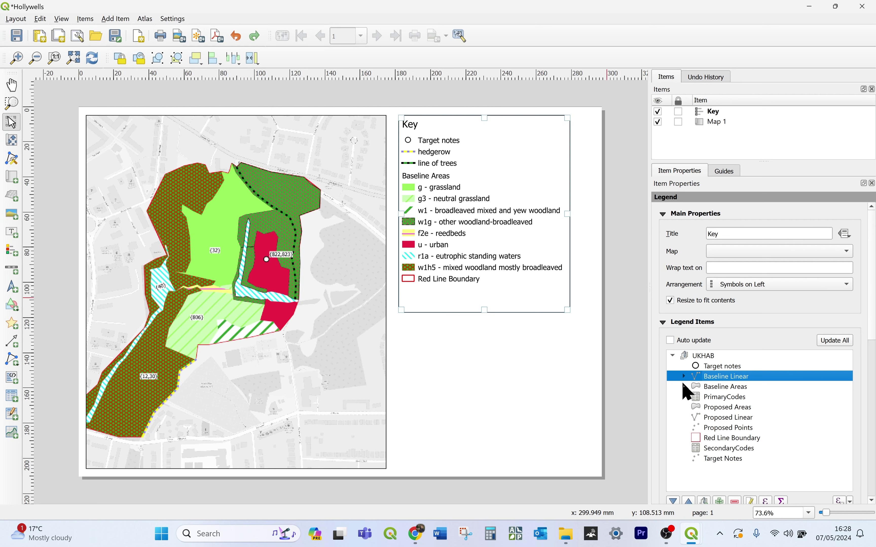
pyautogui.rightClick(723, 388)
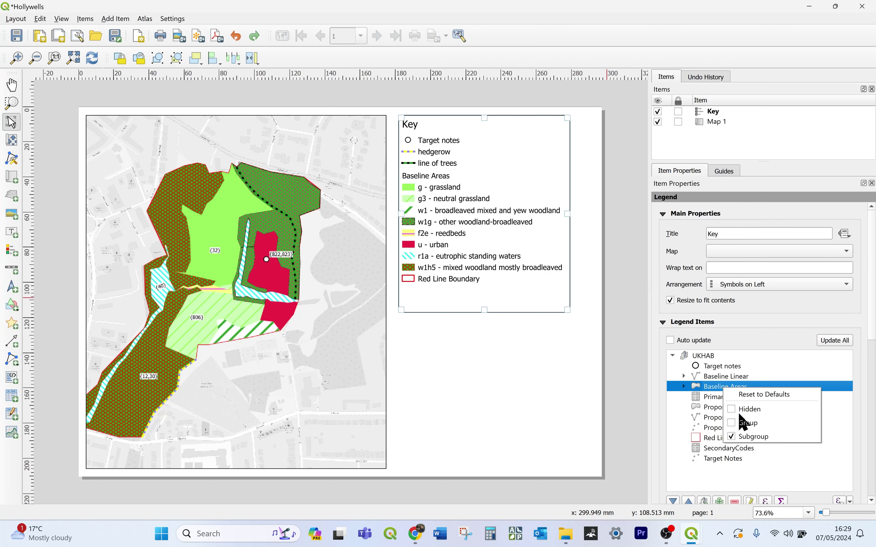
pyautogui.click(740, 410)
# Check the heading style of the Red Line Boundary legend entry and return to the main project window.
pyautogui.rightClick(736, 438)
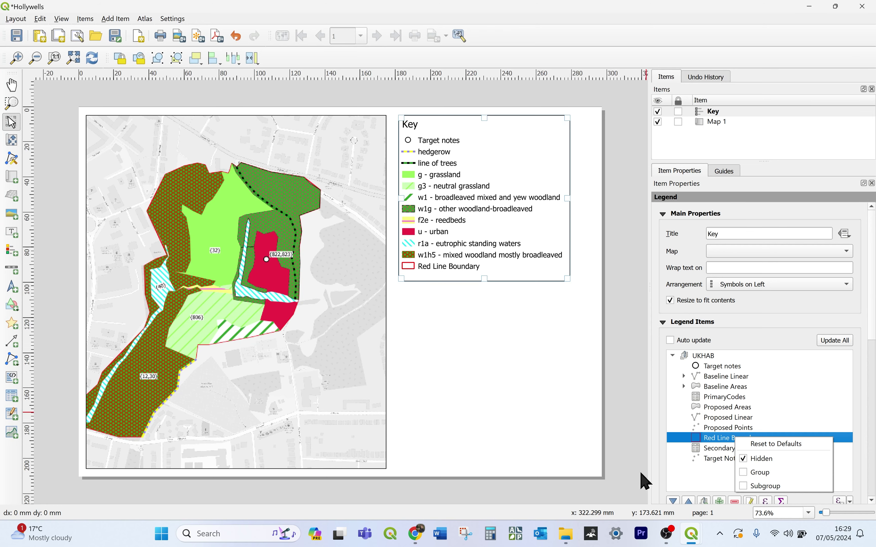
pyautogui.click(645, 481)
pyautogui.click(809, 8)
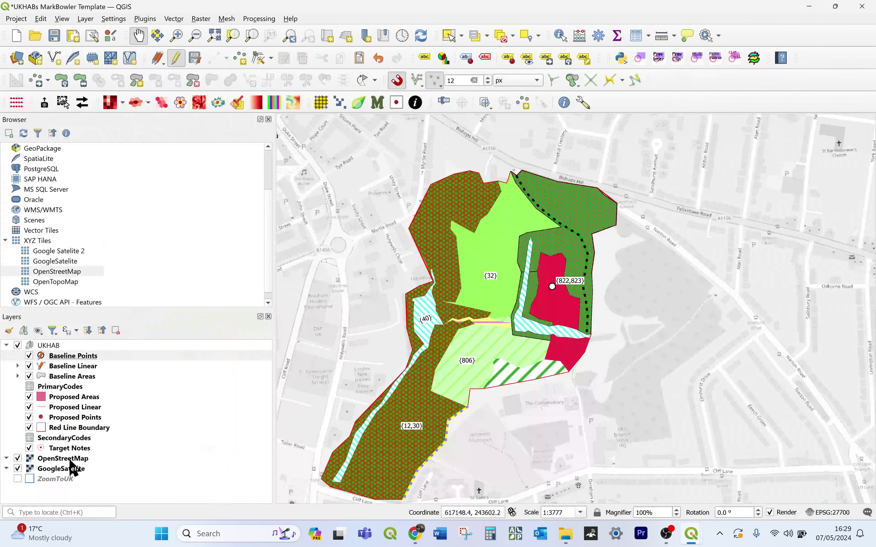
# Rename the Red Line Boundary layer to "Project area" so the key carries that name.
pyautogui.click(74, 431)
pyautogui.rightClick(74, 432)
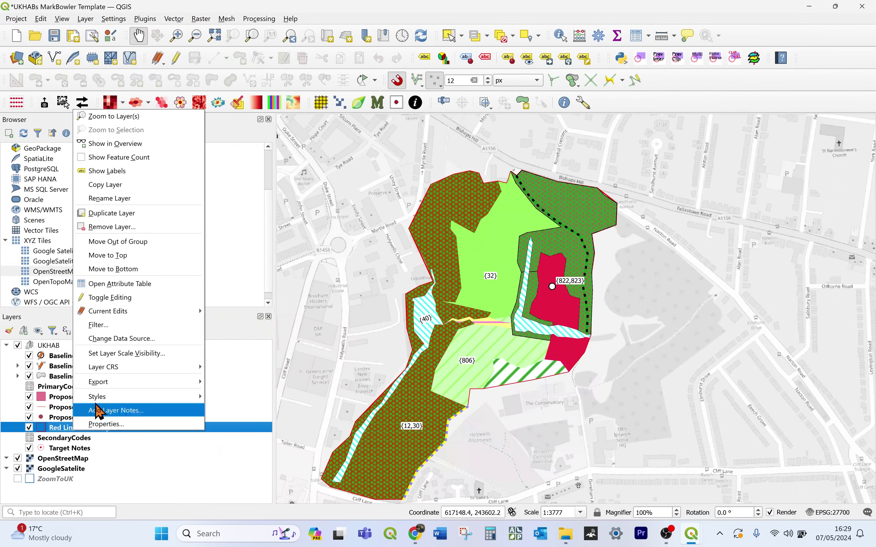
pyautogui.click(134, 199)
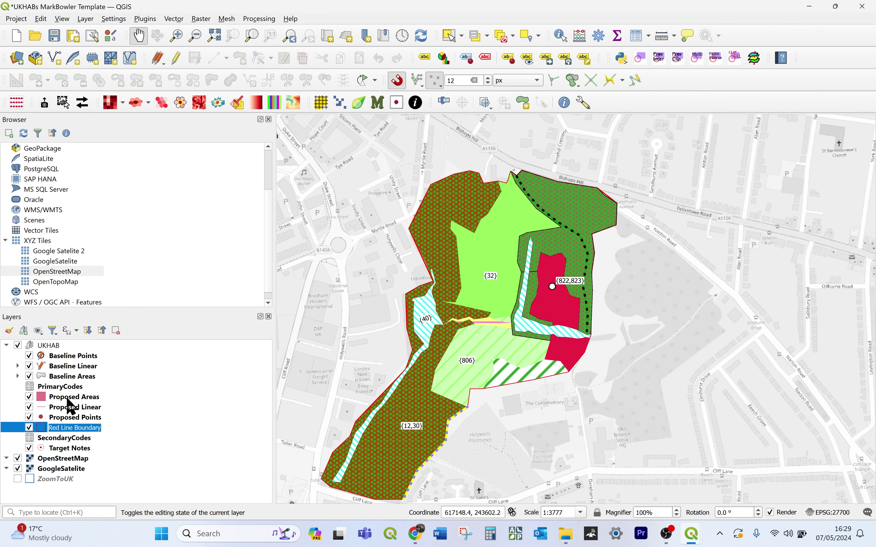
pyautogui.write('Project area')
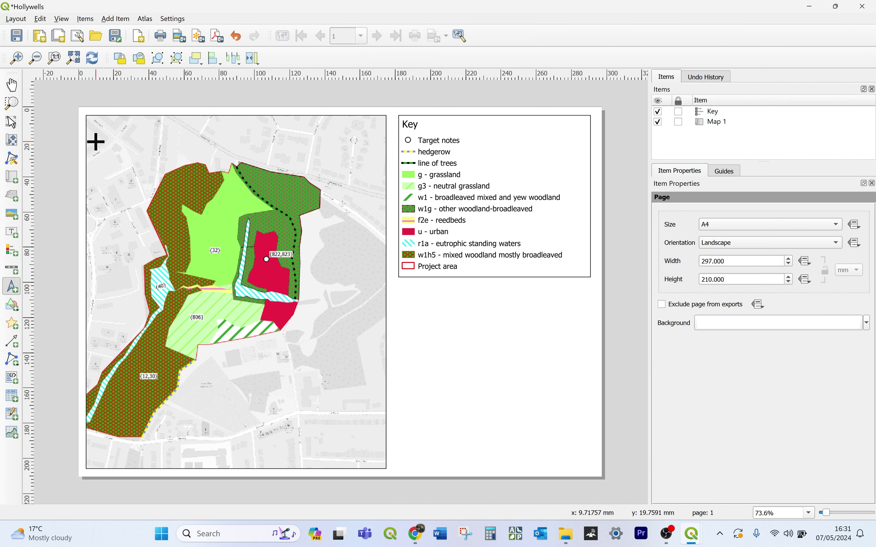
# Place a north arrow inside the upper-left corner of the map and deselect it.
pyautogui.moveTo(102, 124); pyautogui.dragTo(121, 154)
pyautogui.click(493, 385)
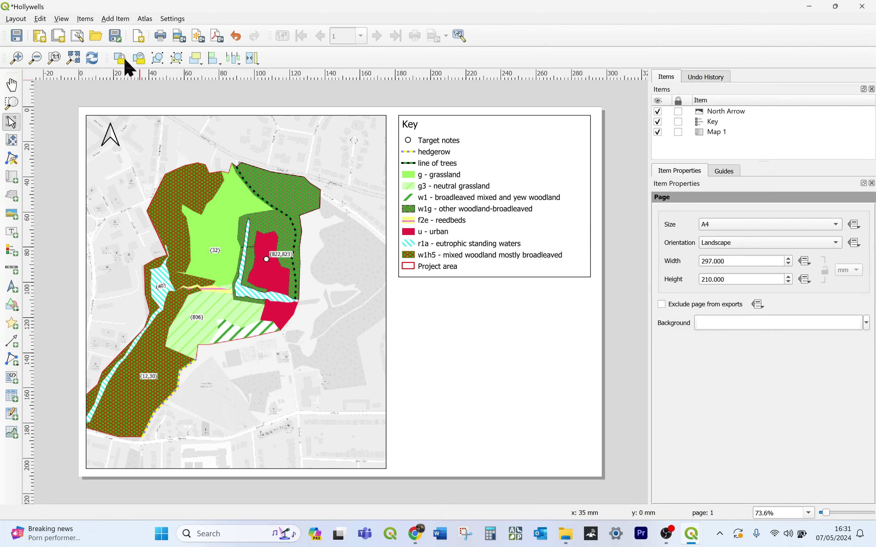
pyautogui.click(86, 20)
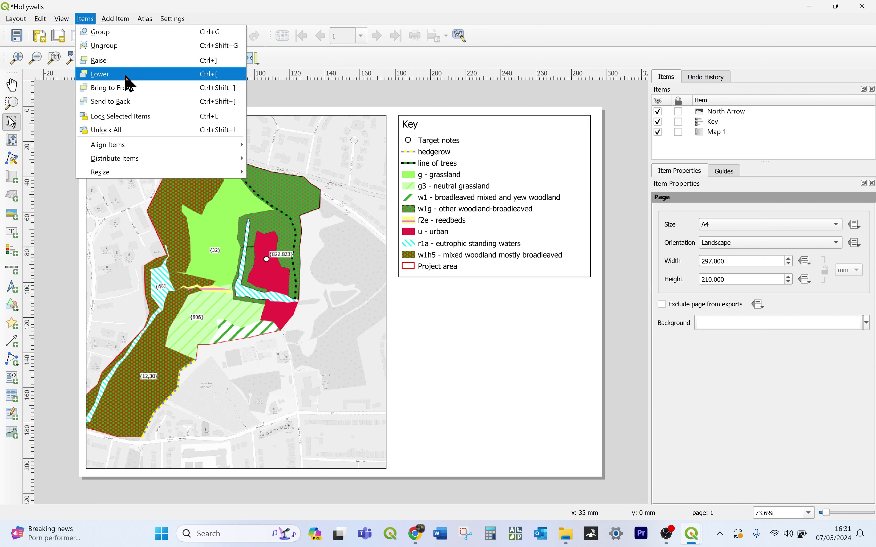
pyautogui.press('Escape')
# Add a scale bar in metres directly below the key, with three right segments of 100 m each.
pyautogui.click(115, 19)
pyautogui.click(136, 114)
pyautogui.click(399, 285)
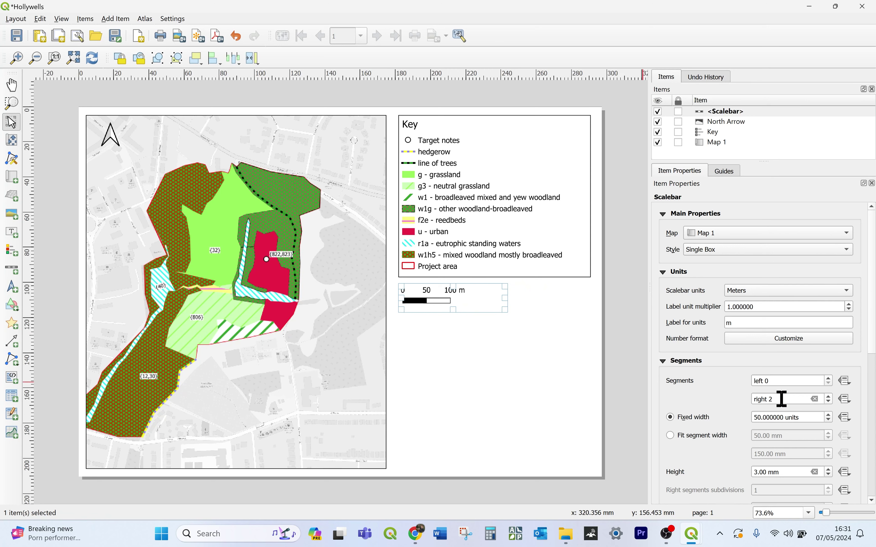
pyautogui.click(828, 397)
pyautogui.click(828, 397)
pyautogui.click(828, 397)
pyautogui.click(828, 397)
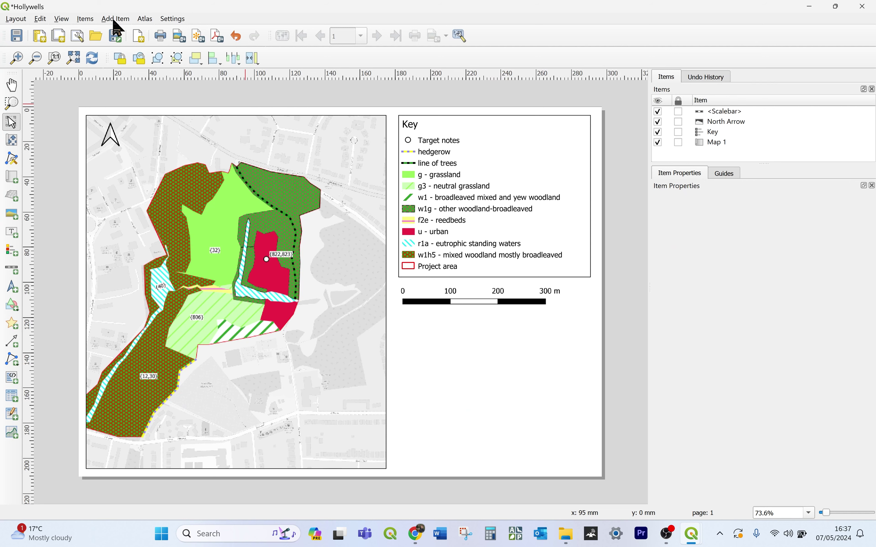
# Add a key-width text label below the scale bar and fill it with repeated "Text texts" placeholder wording.
pyautogui.click(115, 19)
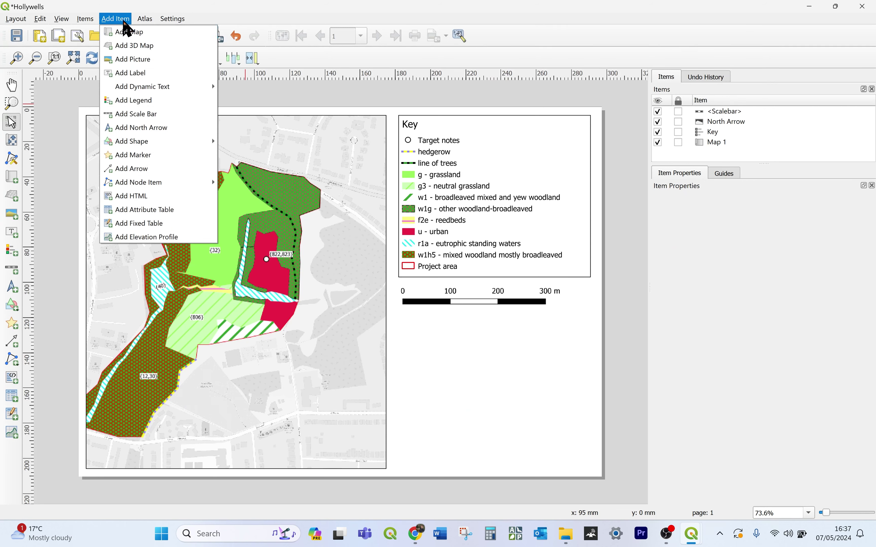
pyautogui.click(142, 74)
pyautogui.moveTo(398, 331); pyautogui.dragTo(590, 401)
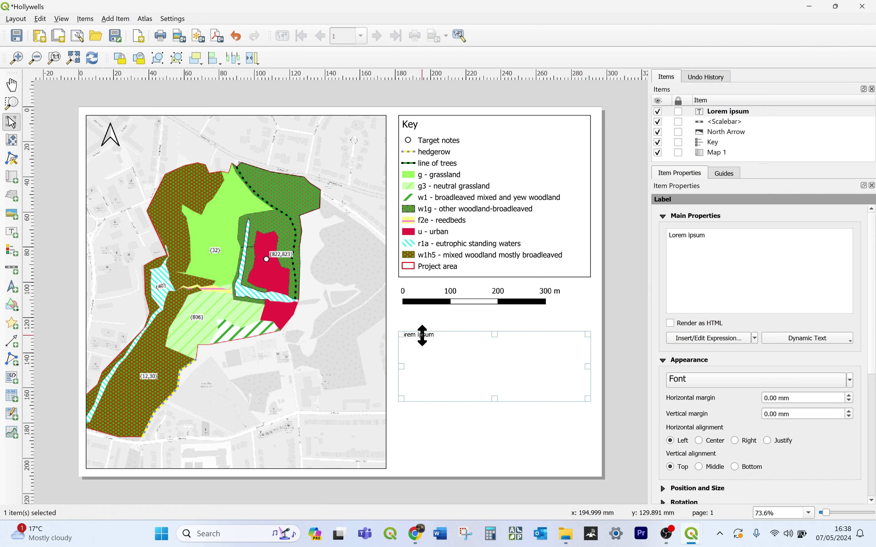
pyautogui.doubleClick(697, 252)
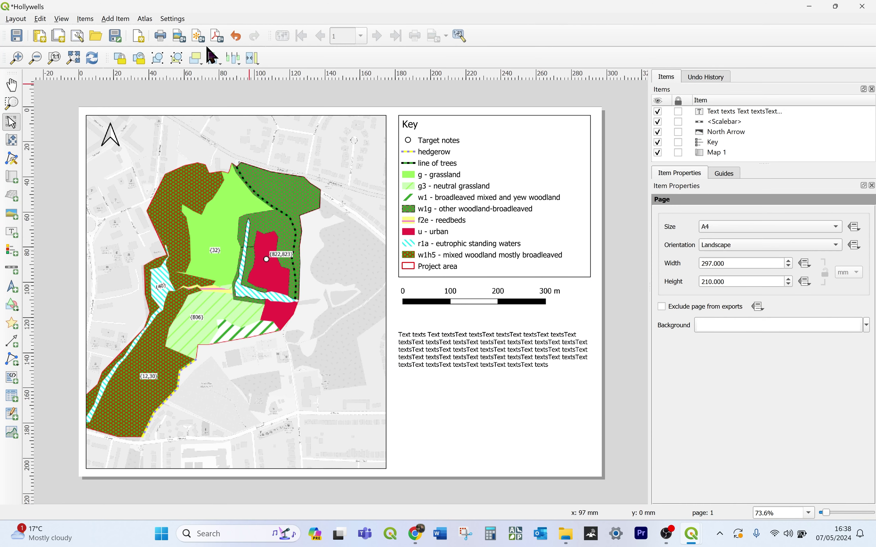
# Add a raster picture below the placeholder text using the "grey and yellow.jpg" University of Suffolk logo, and shift it slightly left.
pyautogui.click(108, 21)
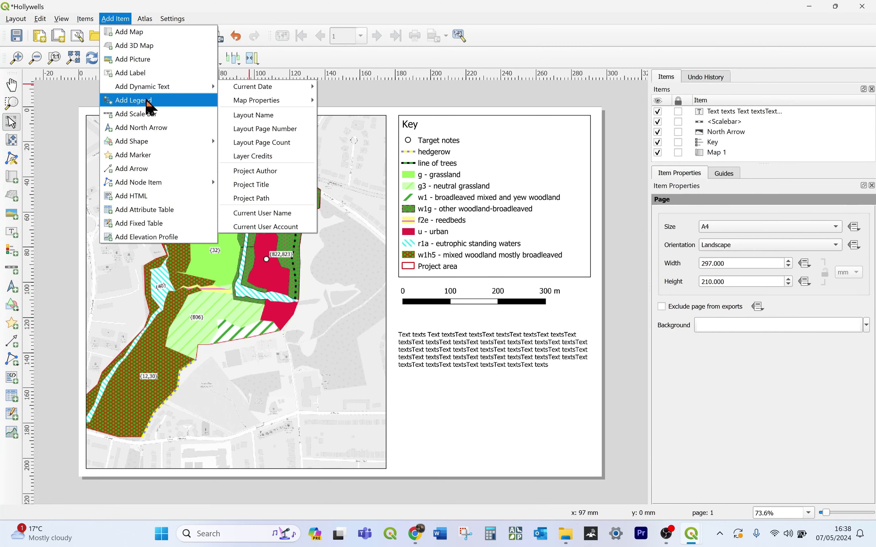
pyautogui.click(147, 61)
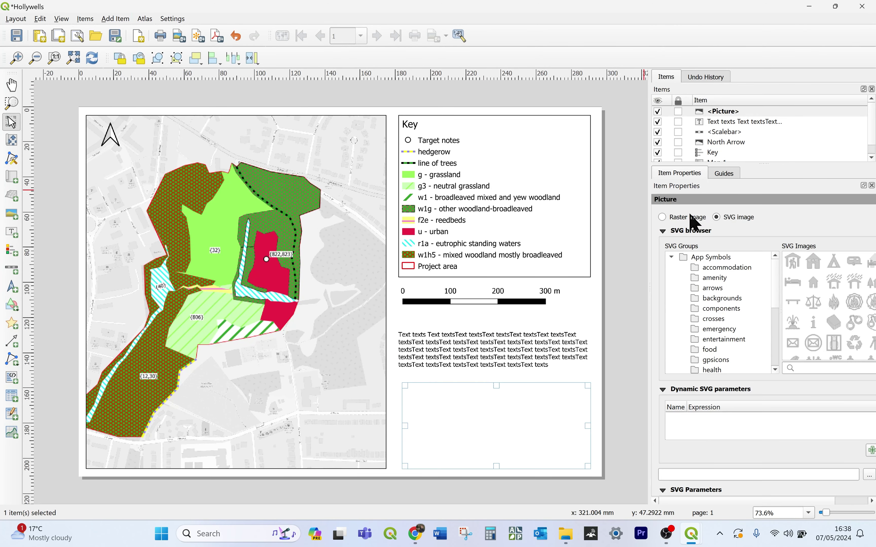
pyautogui.click(686, 219)
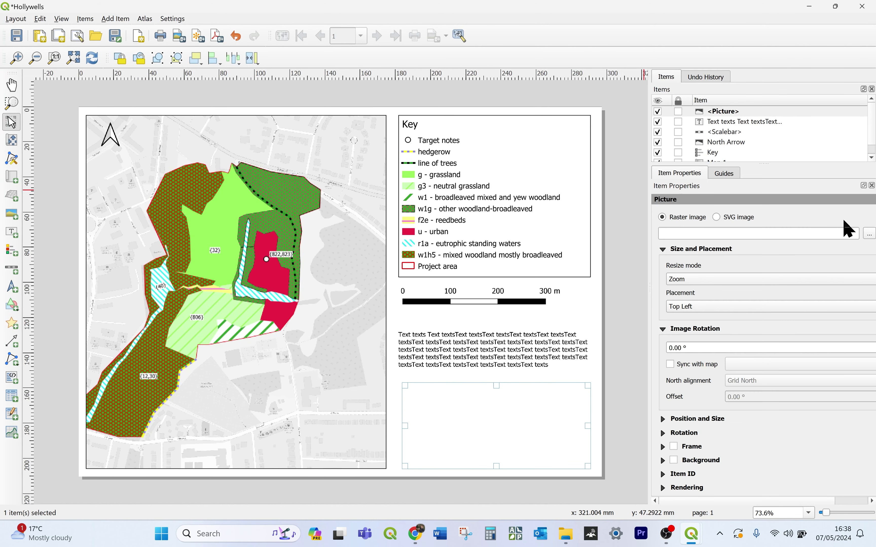
pyautogui.click(869, 234)
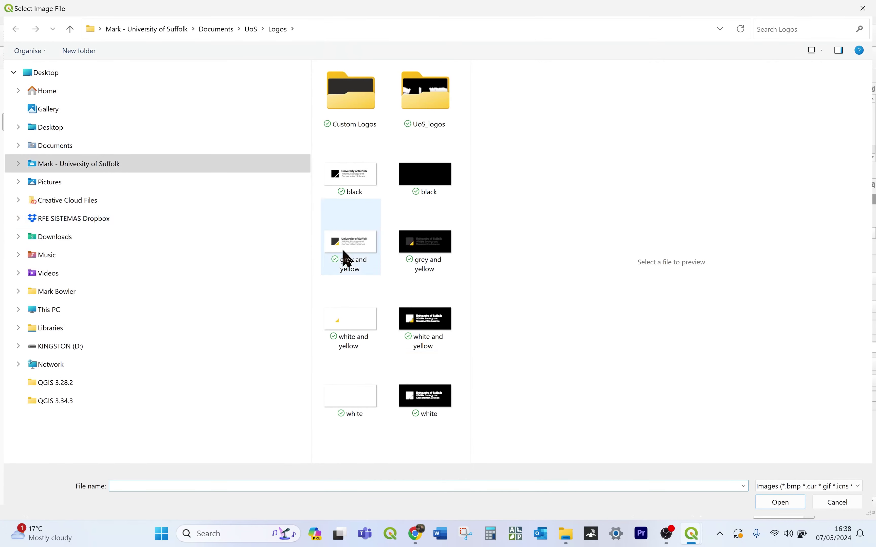
pyautogui.doubleClick(372, 246)
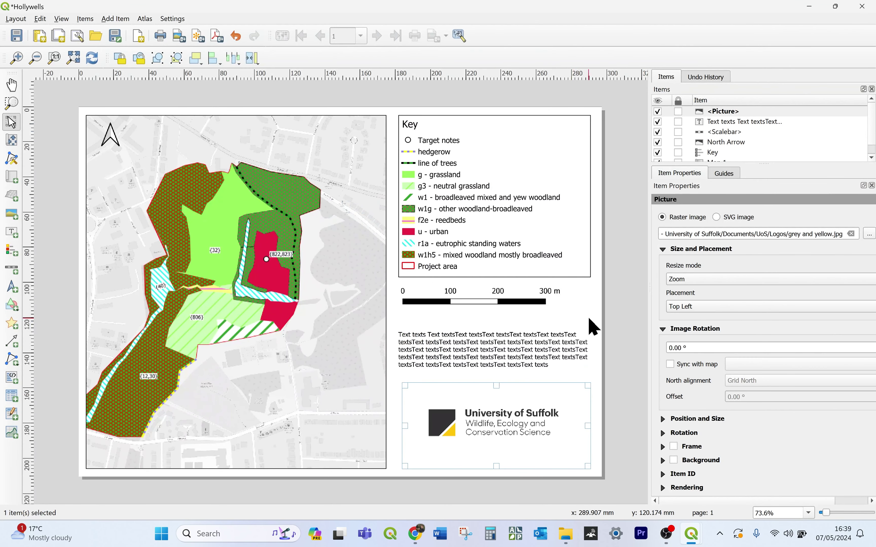
pyautogui.click(590, 326)
pyautogui.moveTo(534, 436); pyautogui.dragTo(523, 436)
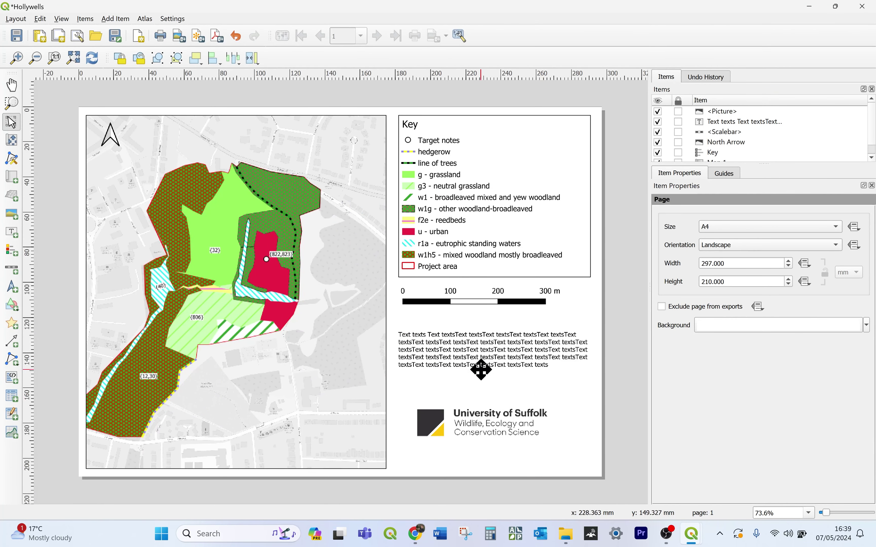
# Delete the placeholder text label between the scale bar and the logo.
pyautogui.click(492, 348)
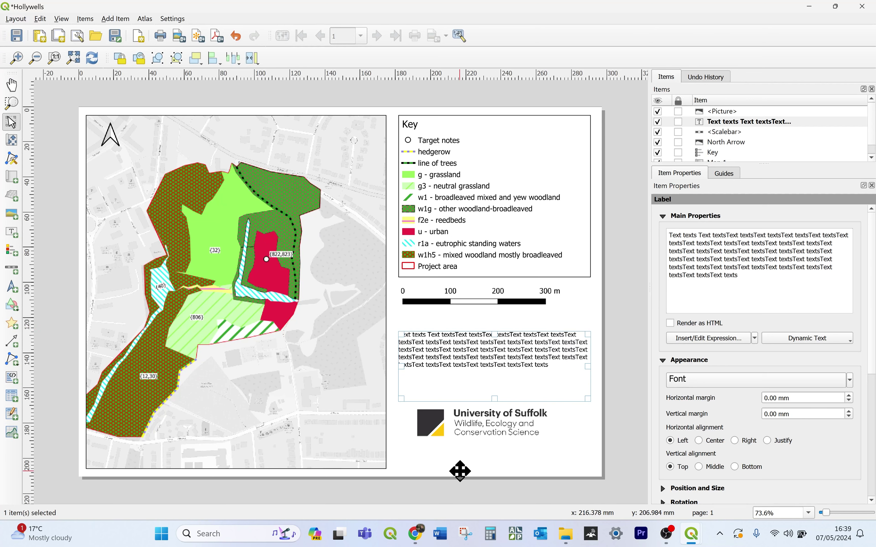
pyautogui.press('Delete')
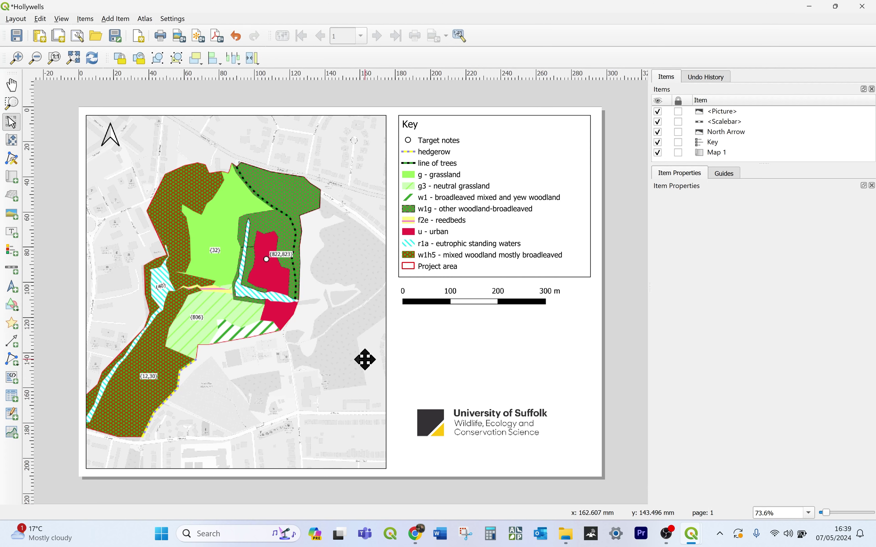
# Shorten the map frame by raising its lower edge to leave blank space beneath, and nudge the frame back into alignment.
pyautogui.click(353, 389)
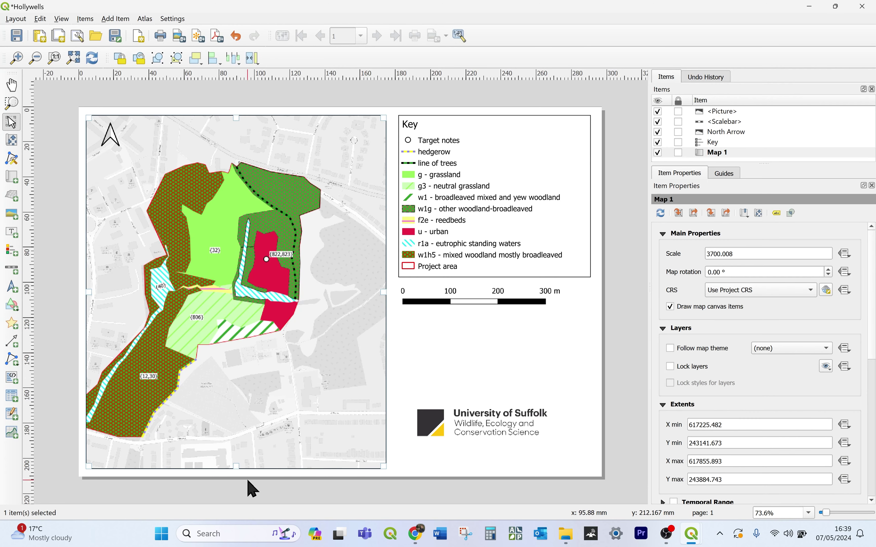
pyautogui.moveTo(241, 468); pyautogui.dragTo(253, 412)
pyautogui.moveTo(172, 303)
pyautogui.mouseDown()
pyautogui.moveTo(197, 297)
pyautogui.moveTo(167, 301)
pyautogui.mouseUp()
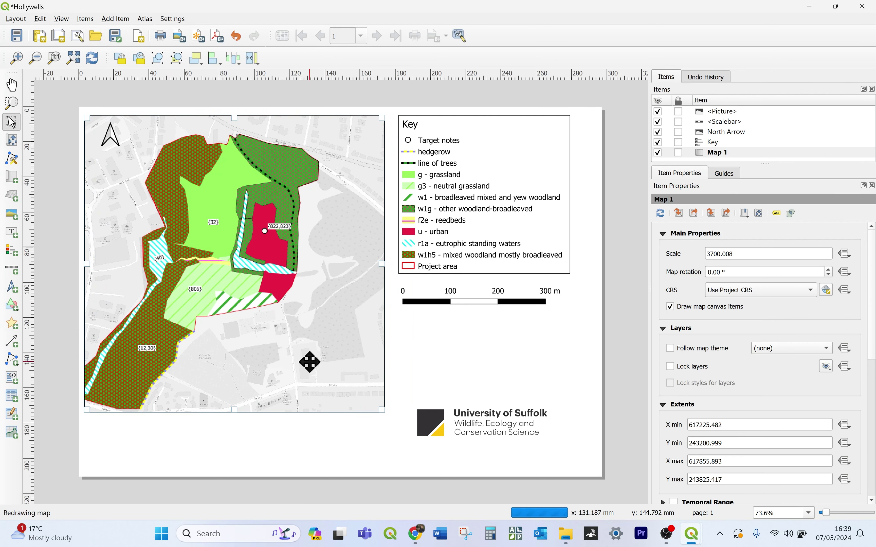
pyautogui.moveTo(323, 323); pyautogui.dragTo(326, 321)
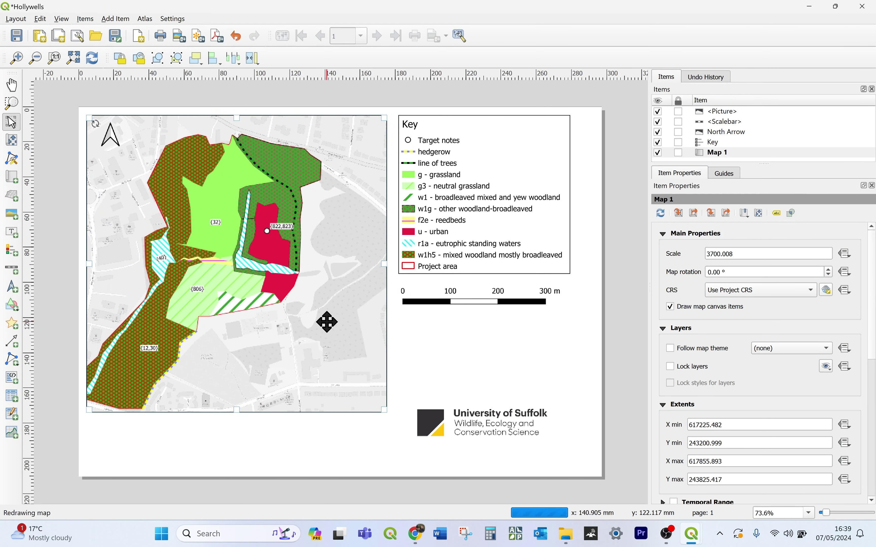
# Add a caption beneath the map: "Figure 1. Habitat map of Hollywells Park, Ipswich, UK. OS Grid Reference: TM175435. Using 'UK Habs' habitat classification.".
pyautogui.click(110, 19)
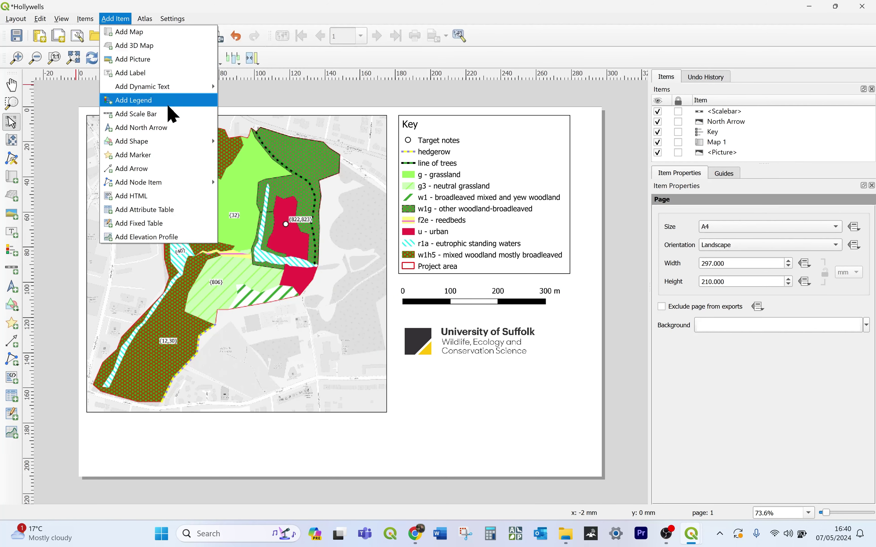
pyautogui.click(166, 87)
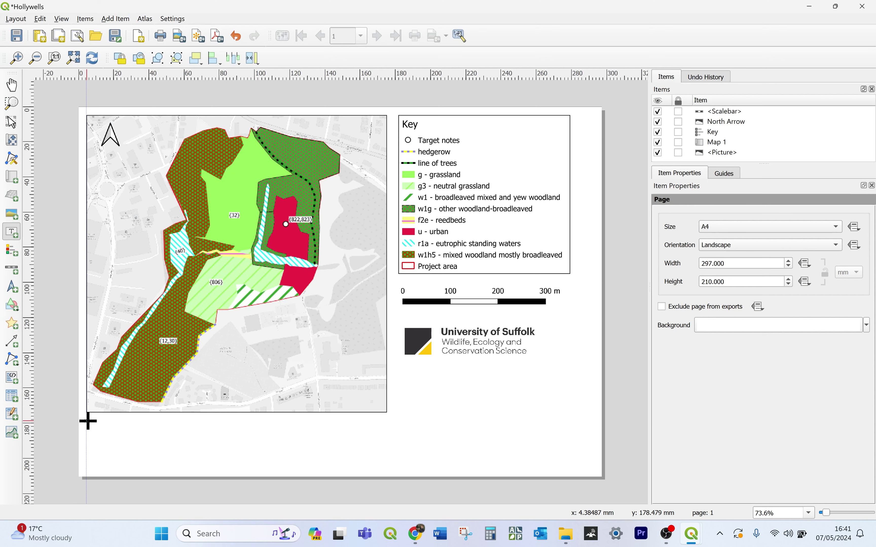
pyautogui.moveTo(88, 420); pyautogui.dragTo(569, 469)
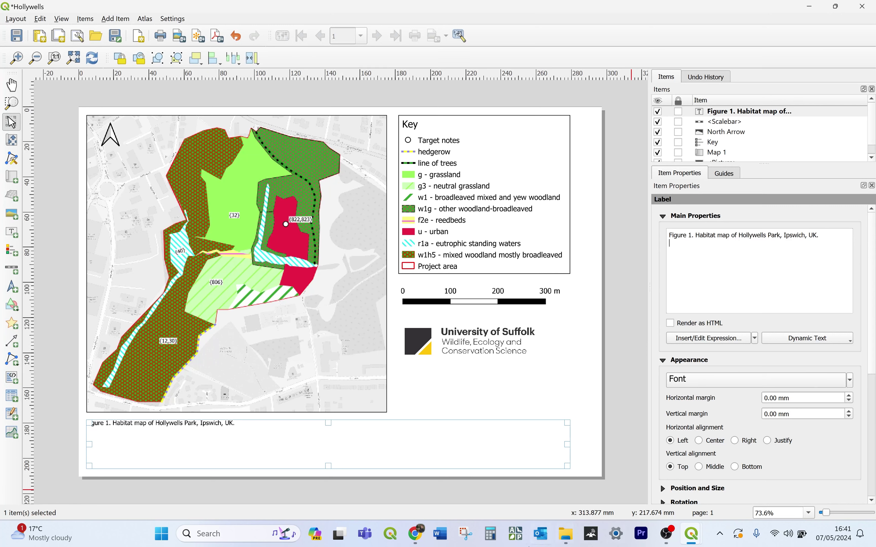
pyautogui.moveTo(413, 536)
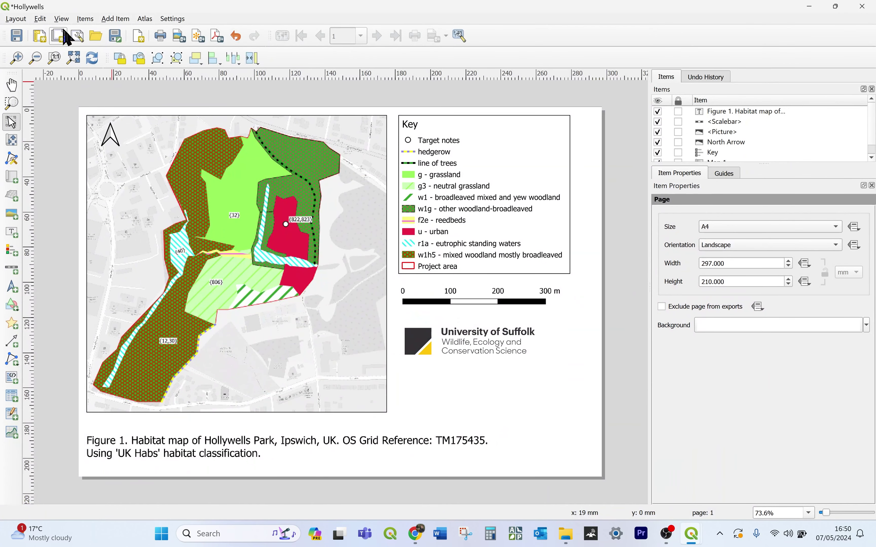
# Save the project and reopen the Hollywells layout from the main project window.
pyautogui.click(15, 19)
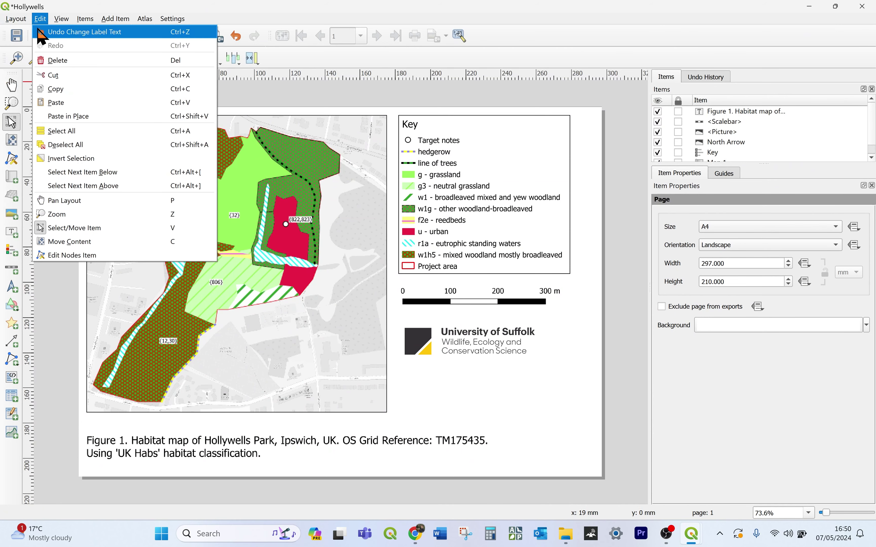
pyautogui.click(29, 31)
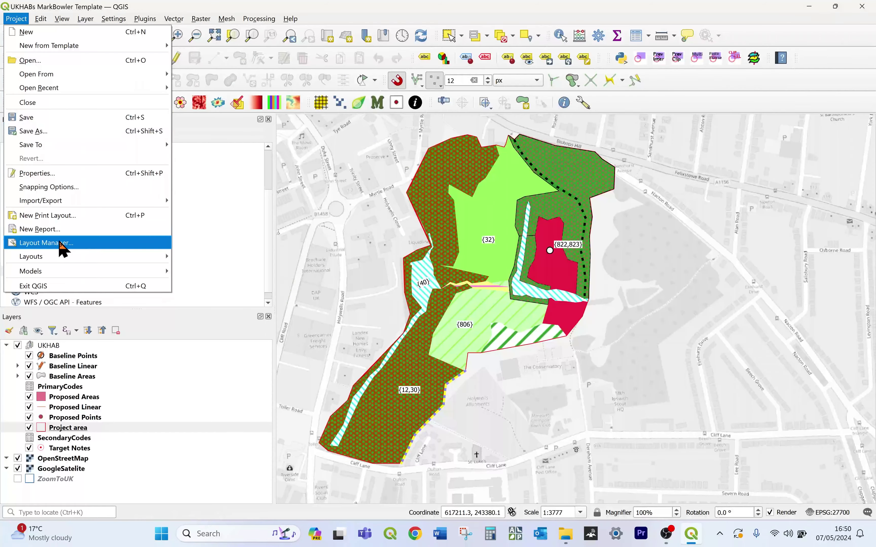
pyautogui.moveTo(58, 256)
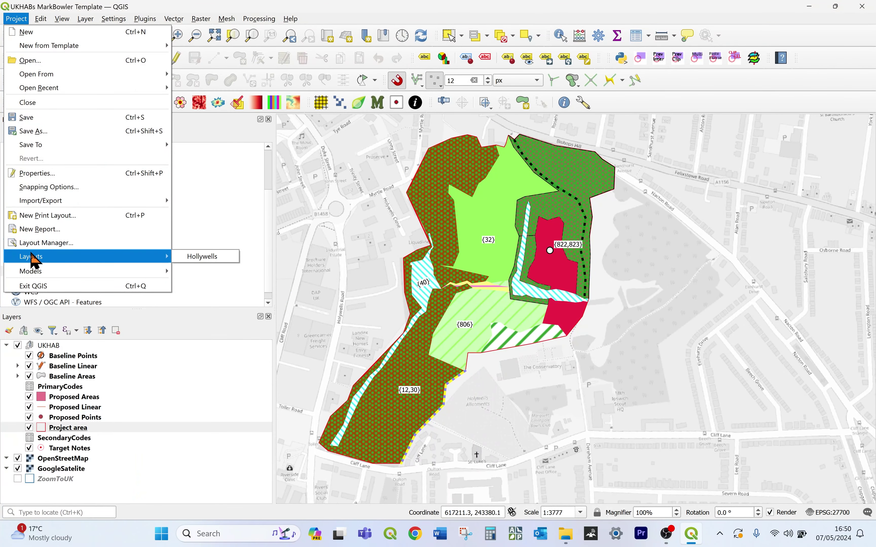
pyautogui.click(222, 256)
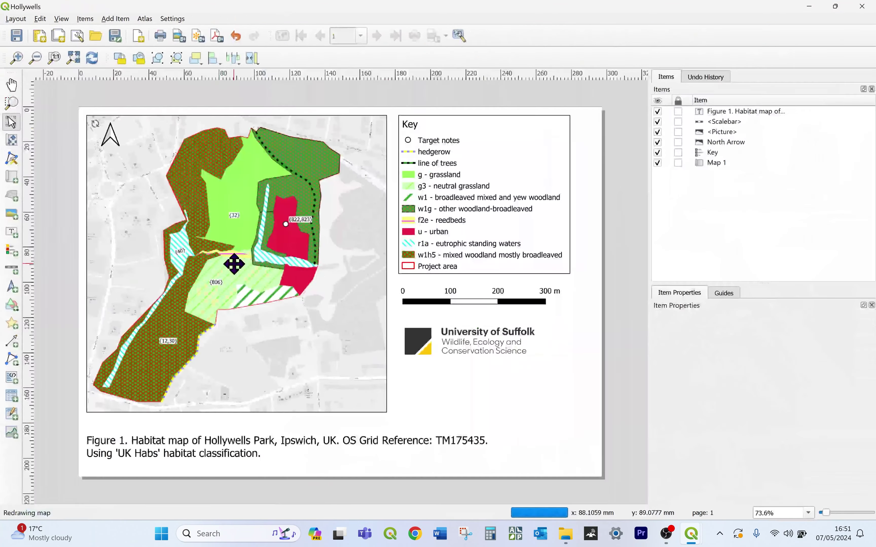